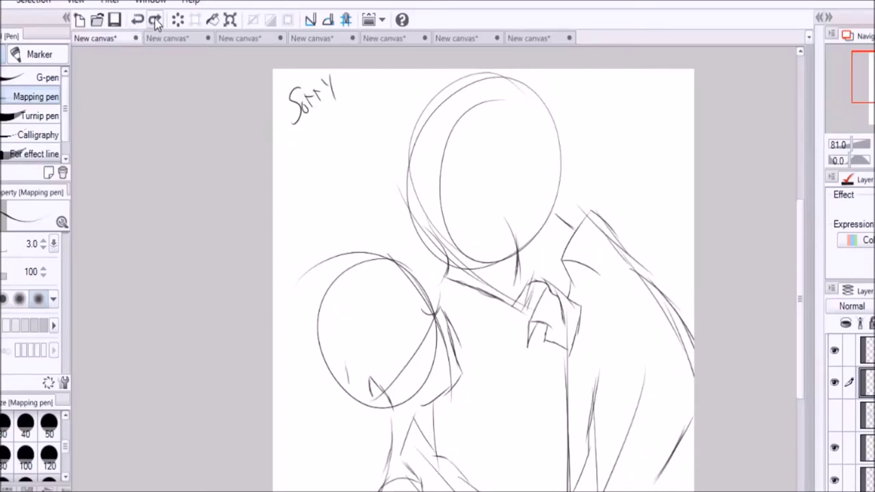
Undo the handwritten note in the page's upper corner and toggle the girl's sketch layer to compare both figures
{"action": "key", "text": "ctrl+z"}
{"action": "left_click", "coordinate": [834, 415]}
{"action": "scroll", "coordinate": [341, 313], "scroll_direction": "down", "scroll_amount": 3}
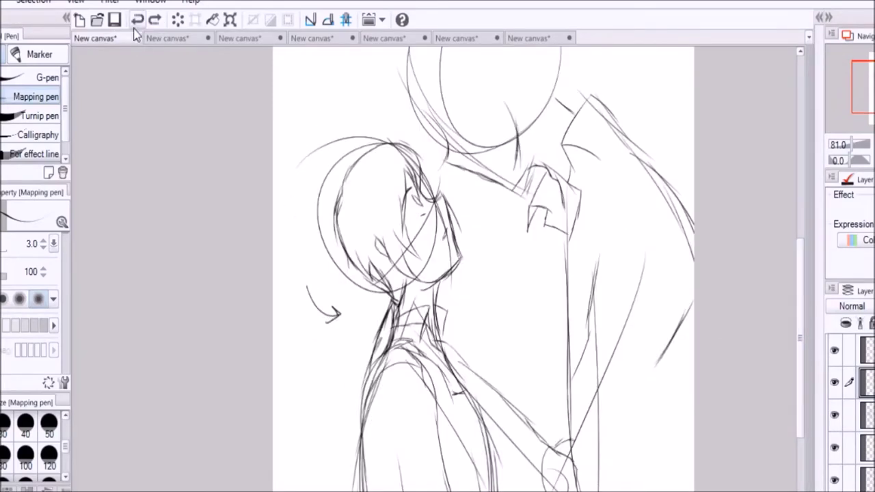
{"action": "scroll", "coordinate": [799, 418], "scroll_direction": "down", "scroll_amount": 3}
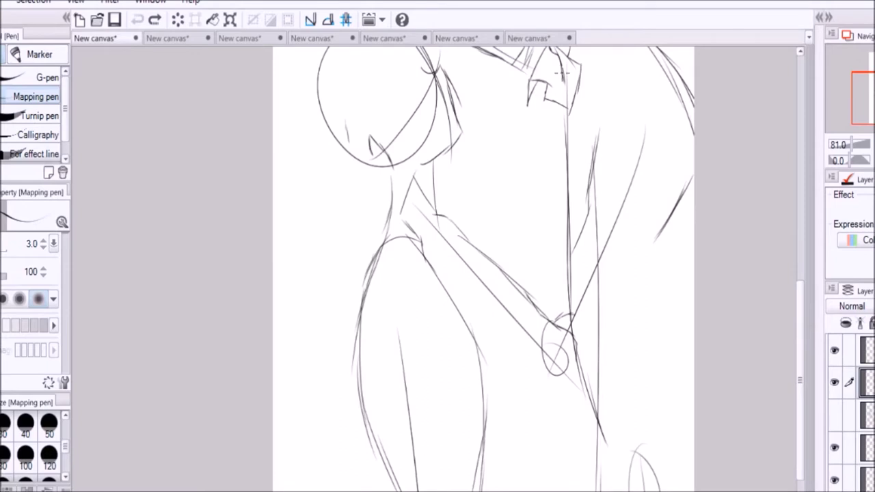
Sketch the taller figure's bent sleeve around the elbow and the wavy jacket hem below it
{"action": "scroll", "coordinate": [784, 324], "scroll_direction": "up", "scroll_amount": 4}
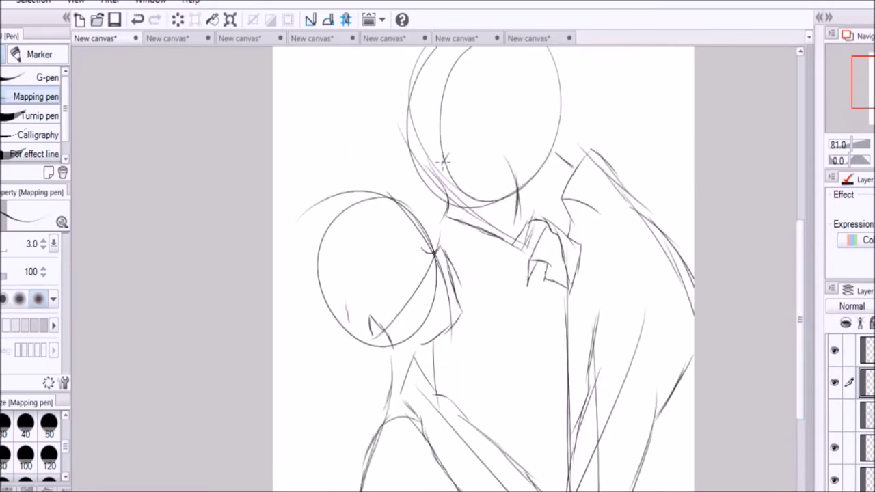
{"action": "scroll", "coordinate": [465, 171], "scroll_direction": "down", "scroll_amount": 3}
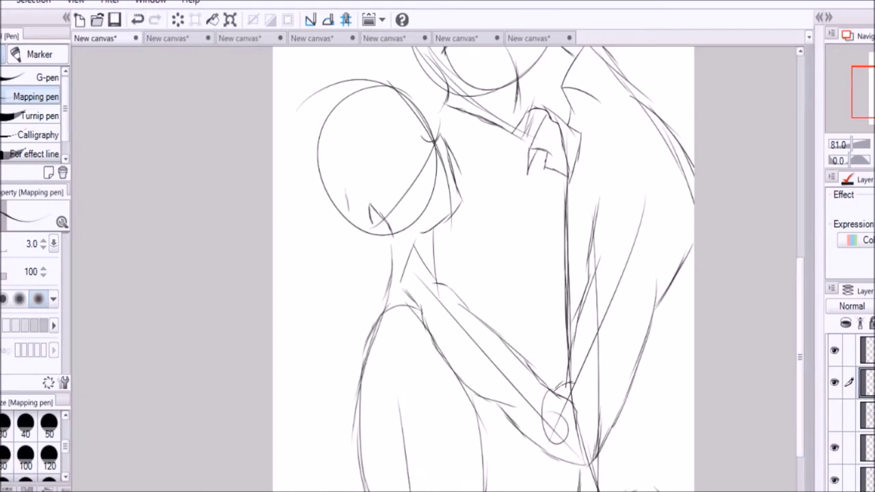
{"action": "scroll", "coordinate": [484, 269], "scroll_direction": "down", "scroll_amount": 5}
{"action": "scroll", "coordinate": [798, 373], "scroll_direction": "up", "scroll_amount": 6}
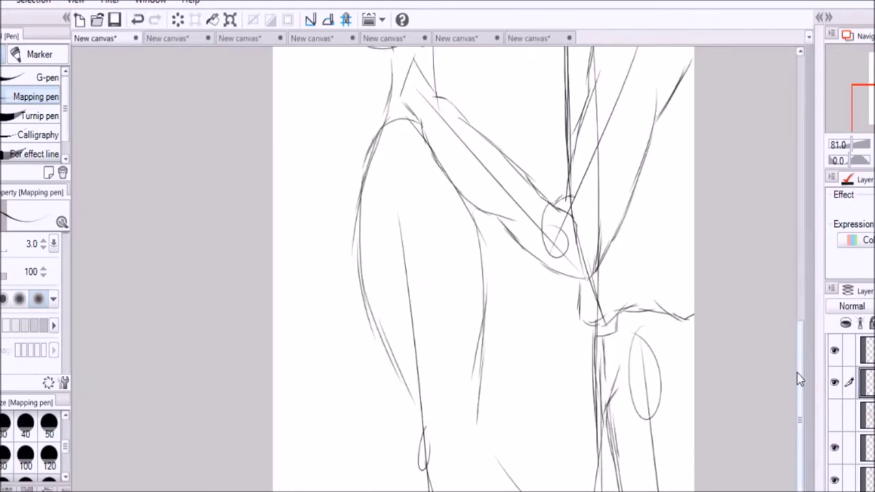
Hide the rough construction guide layer and draw the taller figure's slanted eye and thick upper lash line
{"action": "left_click", "coordinate": [835, 483]}
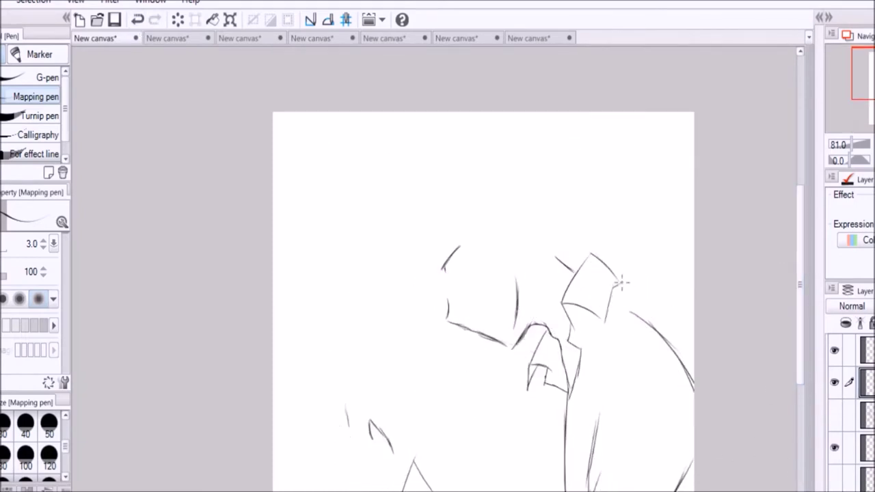
{"action": "scroll", "coordinate": [640, 303], "scroll_direction": "up", "scroll_amount": 5}
{"action": "left_click_drag", "start_coordinate": [374, 309], "coordinate": [405, 271]}
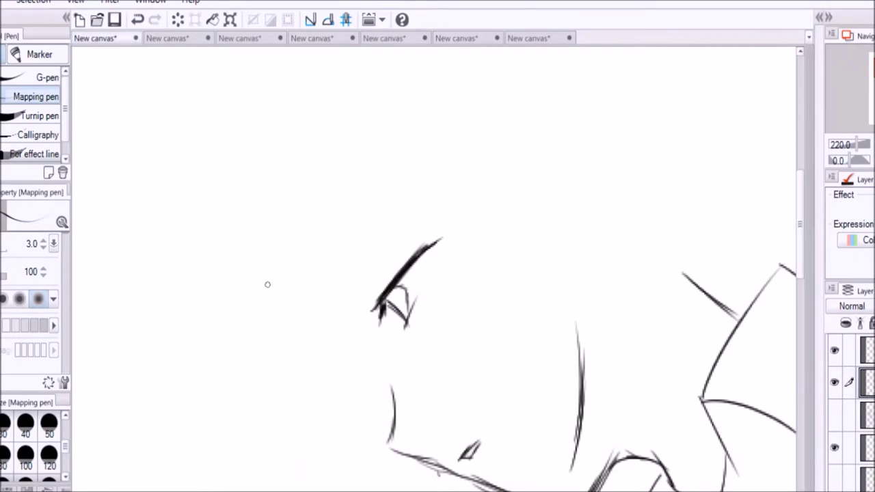
Sketch the long pointed hair strands hanging in front of the taller figure's face, undoing one stray stroke
{"action": "left_click_drag", "start_coordinate": [265, 296], "coordinate": [313, 422]}
{"action": "left_click_drag", "start_coordinate": [328, 224], "coordinate": [344, 352]}
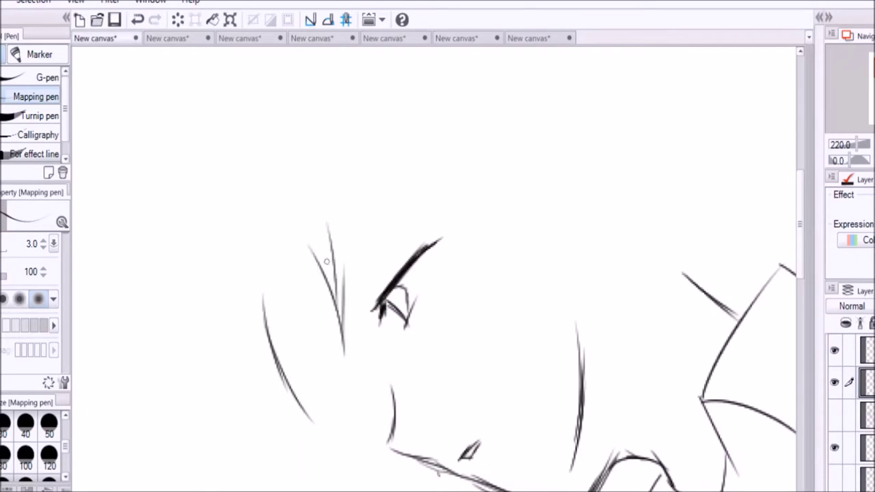
{"action": "left_click_drag", "start_coordinate": [309, 248], "coordinate": [375, 395]}
{"action": "left_click_drag", "start_coordinate": [298, 275], "coordinate": [354, 368]}
{"action": "left_click", "coordinate": [138, 20]}
{"action": "left_click_drag", "start_coordinate": [260, 295], "coordinate": [238, 354]}
{"action": "left_click_drag", "start_coordinate": [257, 299], "coordinate": [287, 404]}
{"action": "left_click_drag", "start_coordinate": [294, 354], "coordinate": [329, 451]}
{"action": "left_click_drag", "start_coordinate": [306, 359], "coordinate": [368, 480]}
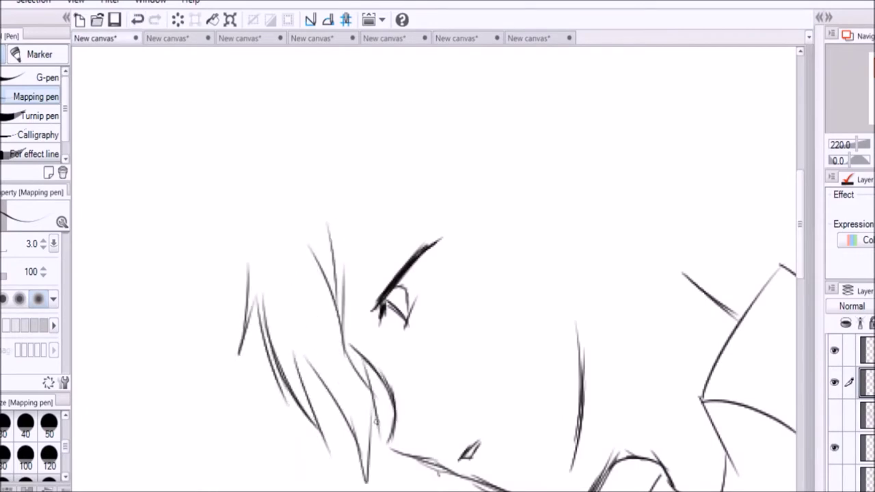
Draw the forehead line and the fringe strands falling across the taller figure's brow and eye
{"action": "left_click_drag", "start_coordinate": [322, 181], "coordinate": [388, 448]}
{"action": "left_click_drag", "start_coordinate": [324, 184], "coordinate": [362, 359]}
{"action": "left_click_drag", "start_coordinate": [317, 127], "coordinate": [383, 272]}
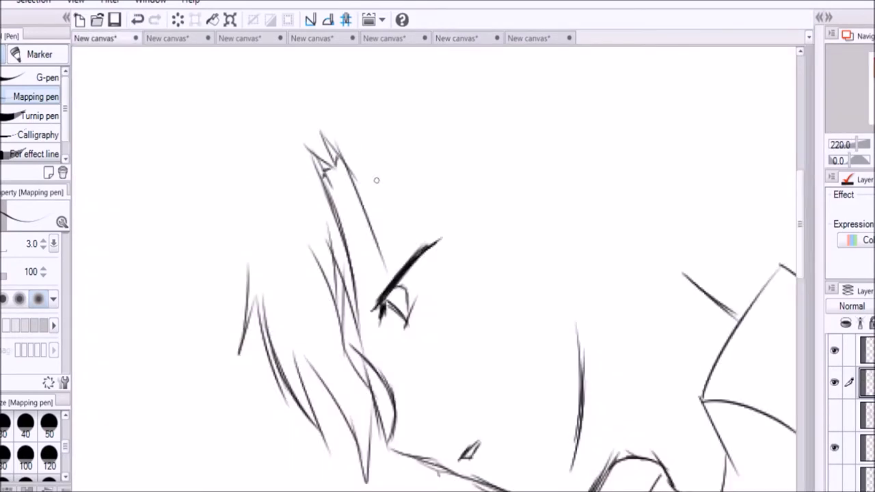
{"action": "left_click_drag", "start_coordinate": [356, 140], "coordinate": [386, 287]}
{"action": "left_click_drag", "start_coordinate": [366, 137], "coordinate": [474, 304]}
{"action": "left_click_drag", "start_coordinate": [424, 127], "coordinate": [474, 328]}
Draw the side and nape hair strands of the taller figure, with the ear between them
{"action": "left_click_drag", "start_coordinate": [628, 71], "coordinate": [680, 253]}
{"action": "left_click_drag", "start_coordinate": [636, 110], "coordinate": [677, 239]}
{"action": "left_click_drag", "start_coordinate": [633, 223], "coordinate": [687, 292]}
{"action": "left_click_drag", "start_coordinate": [443, 83], "coordinate": [555, 325]}
{"action": "left_click_drag", "start_coordinate": [441, 177], "coordinate": [565, 353]}
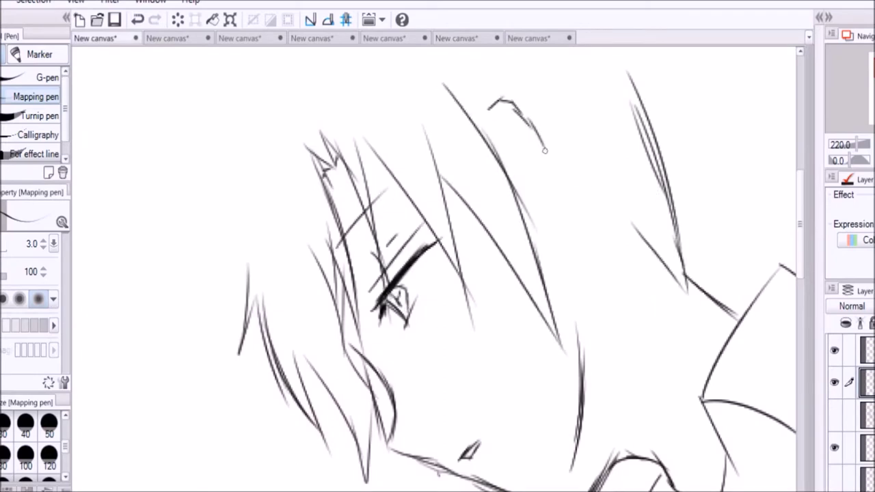
{"action": "left_click_drag", "start_coordinate": [567, 191], "coordinate": [595, 302]}
{"action": "left_click_drag", "start_coordinate": [606, 215], "coordinate": [649, 335]}
Sketch the outer contour of the taller figure's hair from the front strands up over the crown
{"action": "scroll", "coordinate": [434, 266], "scroll_direction": "up", "scroll_amount": 1}
{"action": "left_click_drag", "start_coordinate": [245, 217], "coordinate": [211, 380]}
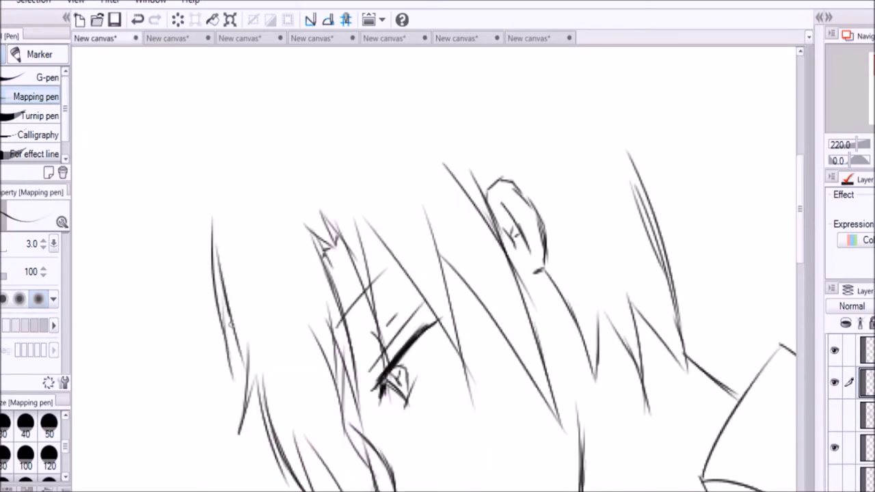
{"action": "left_click_drag", "start_coordinate": [301, 97], "coordinate": [202, 312]}
{"action": "left_click_drag", "start_coordinate": [267, 121], "coordinate": [379, 48]}
{"action": "scroll", "coordinate": [410, 136], "scroll_direction": "up", "scroll_amount": 2}
{"action": "left_click_drag", "start_coordinate": [349, 147], "coordinate": [460, 140]}
Sketch the taller figure's raised hand with curled fingers and a rounded palm, beyond the forearm
{"action": "left_click_drag", "start_coordinate": [801, 256], "coordinate": [802, 349]}
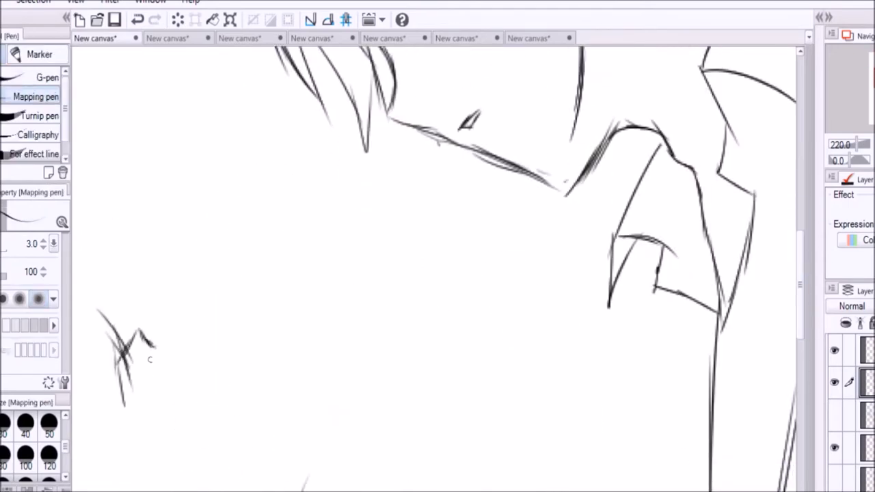
{"action": "left_click_drag", "start_coordinate": [171, 342], "coordinate": [242, 463]}
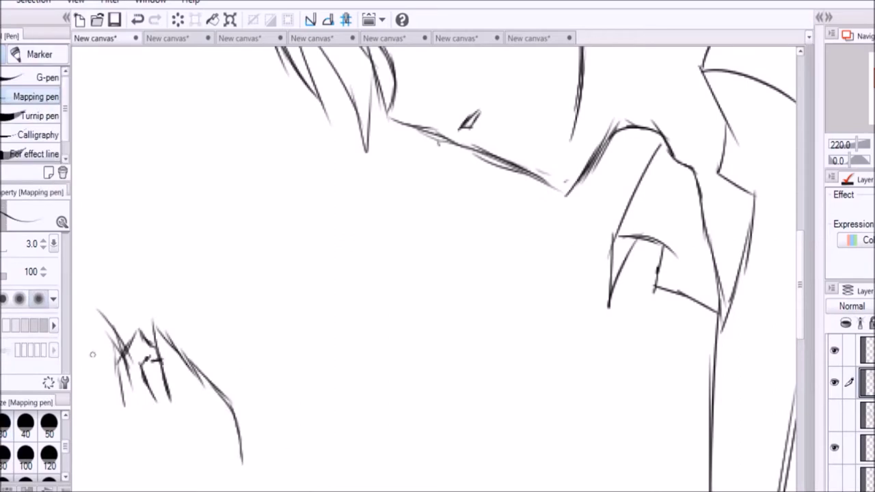
{"action": "left_click_drag", "start_coordinate": [123, 424], "coordinate": [223, 424]}
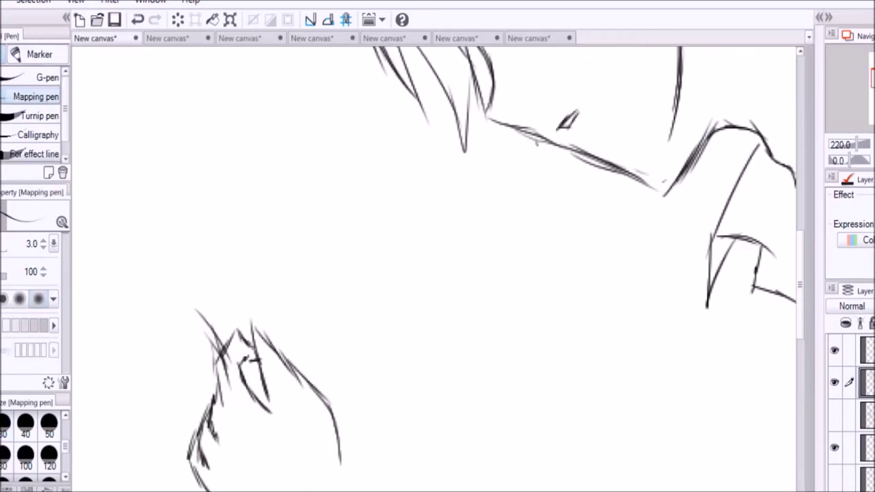
{"action": "scroll", "coordinate": [308, 347], "scroll_direction": "down", "scroll_amount": 5}
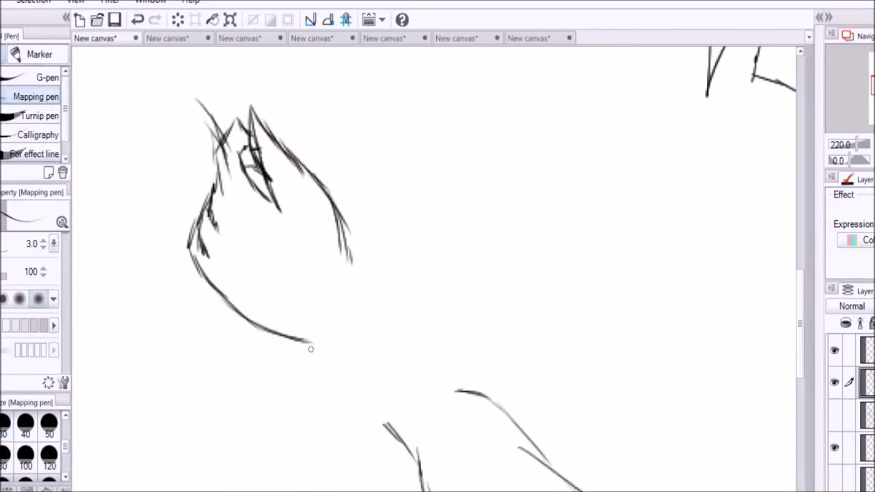
Draw the sleeve cuff at the wrist and connect it to the forearm outlines
{"action": "left_click_drag", "start_coordinate": [301, 369], "coordinate": [379, 243]}
{"action": "left_click_drag", "start_coordinate": [379, 247], "coordinate": [467, 387]}
{"action": "left_click_drag", "start_coordinate": [306, 378], "coordinate": [391, 448]}
{"action": "left_click_drag", "start_coordinate": [386, 423], "coordinate": [409, 491]}
Erase the stray crossing lines at the fingertips of the raised hand with the Rough eraser
{"action": "key", "text": "e"}
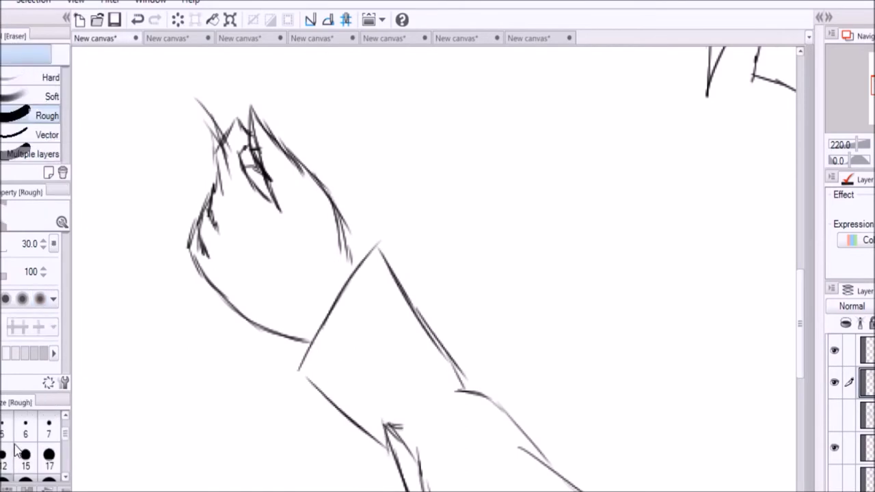
{"action": "left_click_drag", "start_coordinate": [222, 118], "coordinate": [213, 146]}
{"action": "key", "text": "p"}
{"action": "scroll", "coordinate": [444, 420], "scroll_direction": "down", "scroll_amount": 6}
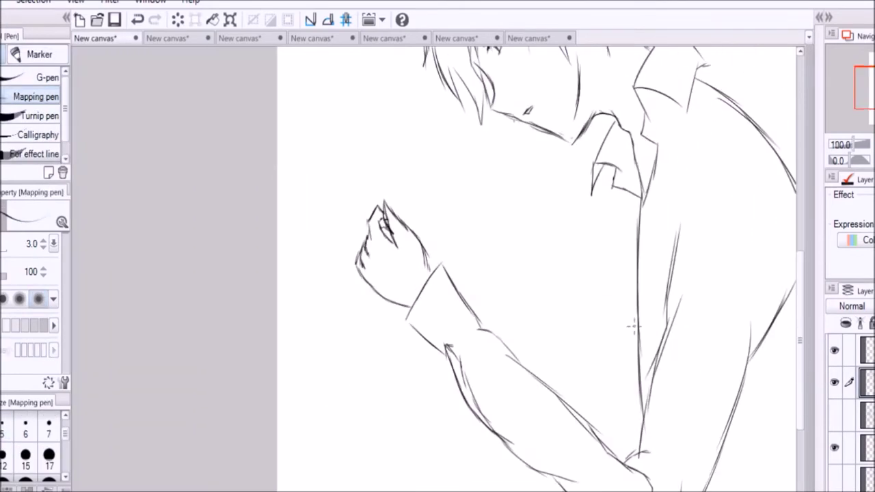
Show the girl's line art layer again and make it the active layer
{"action": "scroll", "coordinate": [652, 387], "scroll_direction": "down", "scroll_amount": 2}
{"action": "left_click", "coordinate": [833, 414]}
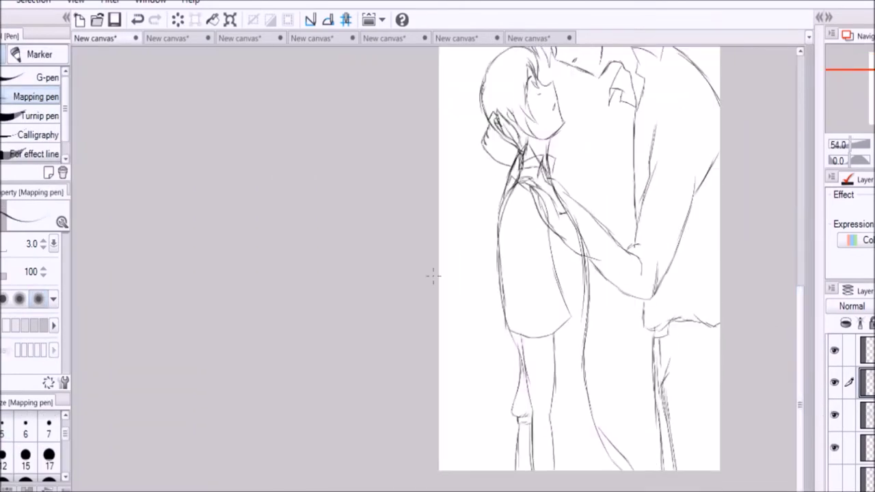
{"action": "key", "text": "o"}
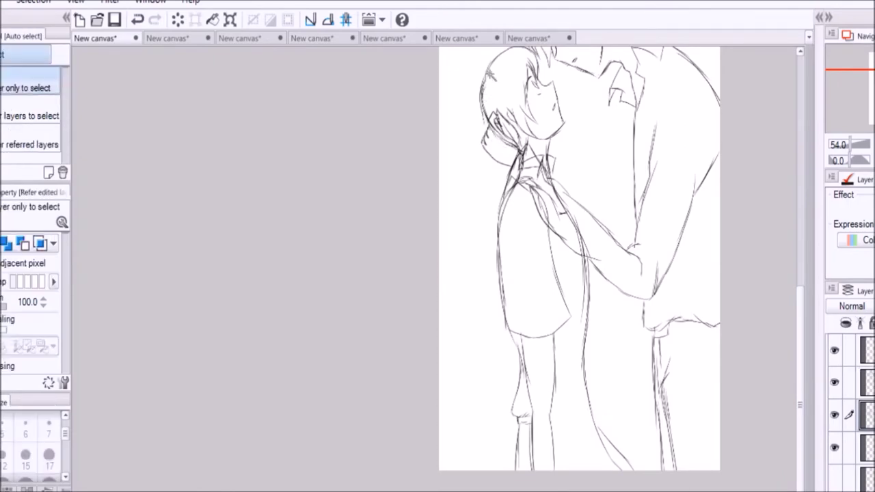
{"action": "scroll", "coordinate": [597, 410], "scroll_direction": "up", "scroll_amount": 1}
{"action": "scroll", "coordinate": [797, 351], "scroll_direction": "down", "scroll_amount": 1}
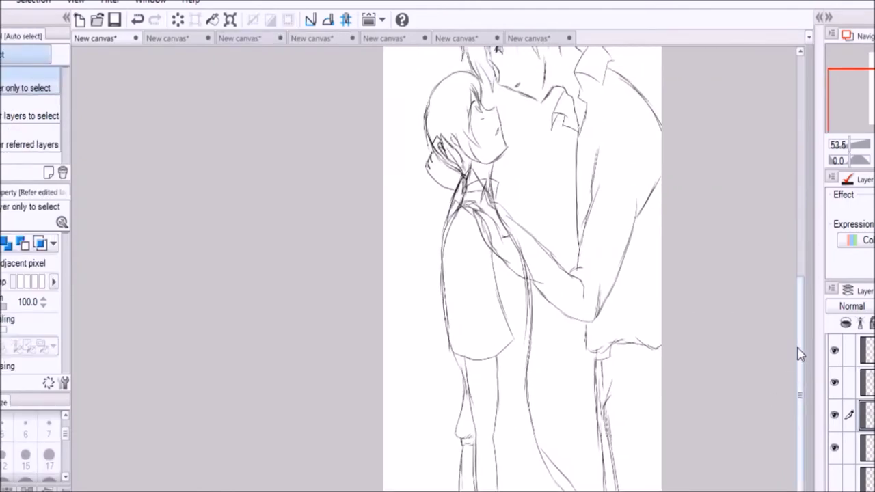
Erase the back outline of the girl's head with the Rough eraser at size 15 and redraw it with the Mapping pen
{"action": "scroll", "coordinate": [558, 269], "scroll_direction": "up", "scroll_amount": 4}
{"action": "key", "text": "e"}
{"action": "left_click", "coordinate": [25, 455]}
{"action": "left_click_drag", "start_coordinate": [415, 166], "coordinate": [428, 304]}
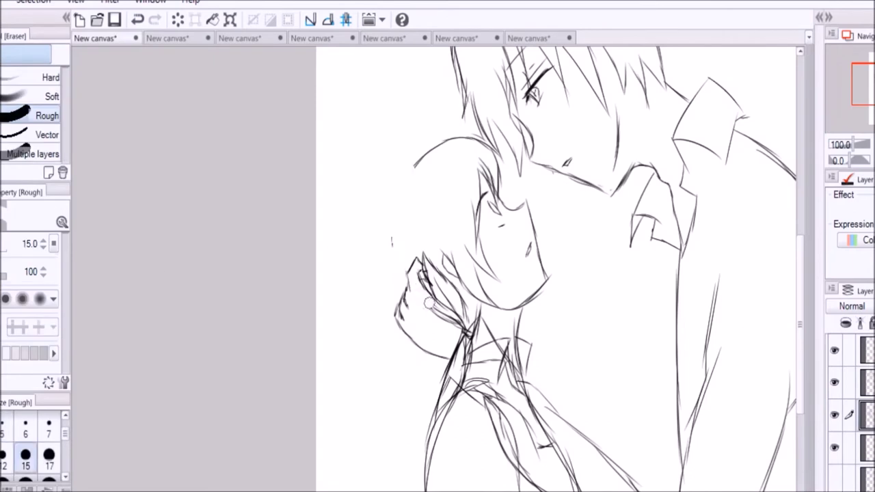
{"action": "key", "text": "p"}
{"action": "left_click_drag", "start_coordinate": [419, 156], "coordinate": [390, 238]}
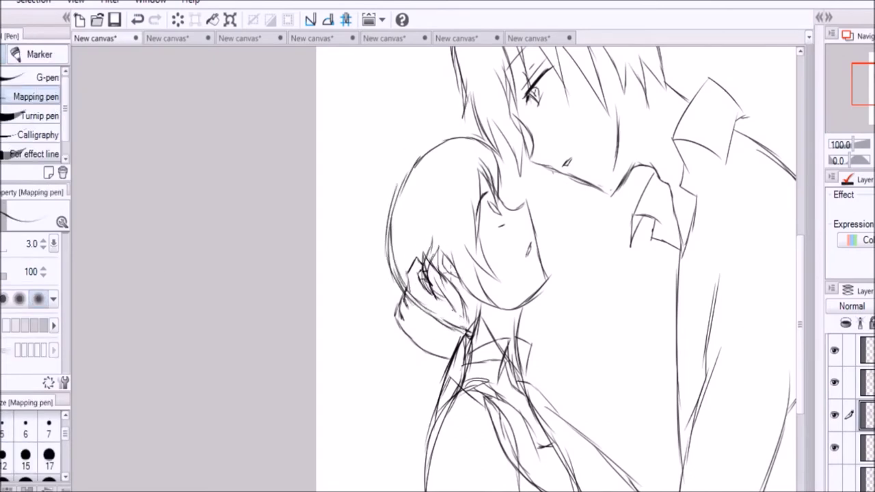
Sample the yellow hair colour from another canvas and fill the girl's hair with it, with the taller figure's layer hidden
{"action": "key", "text": "i"}
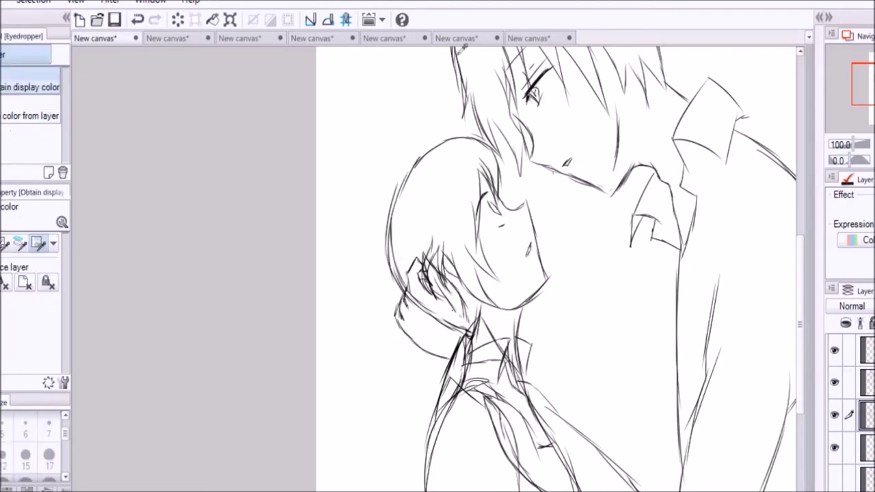
{"action": "left_click", "coordinate": [456, 38]}
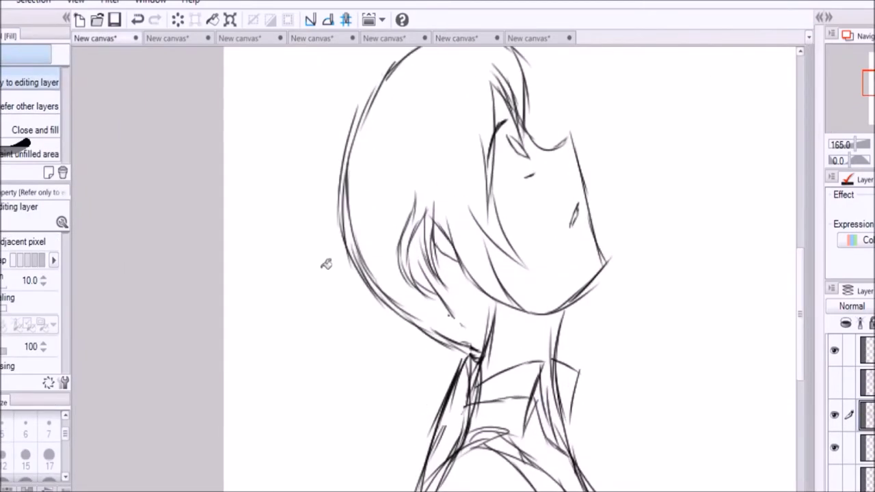
{"action": "key", "text": "e"}
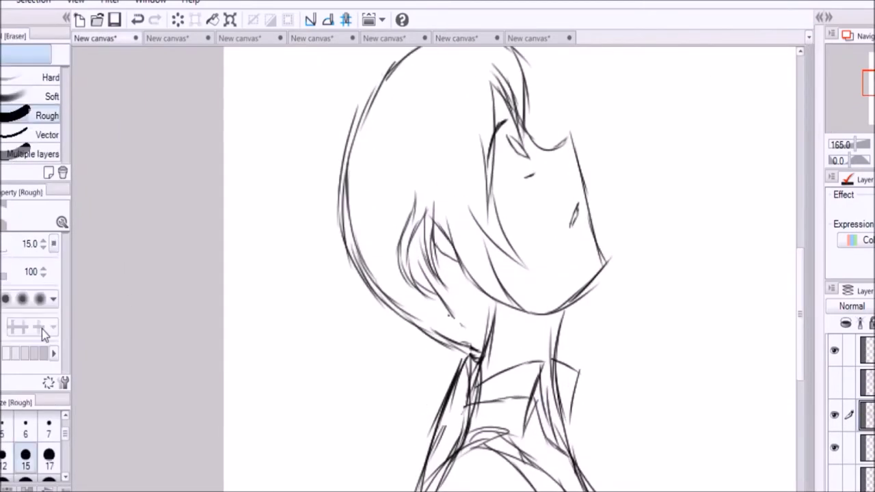
{"action": "key", "text": "p"}
{"action": "key", "text": "g"}
{"action": "left_click", "coordinate": [424, 137]}
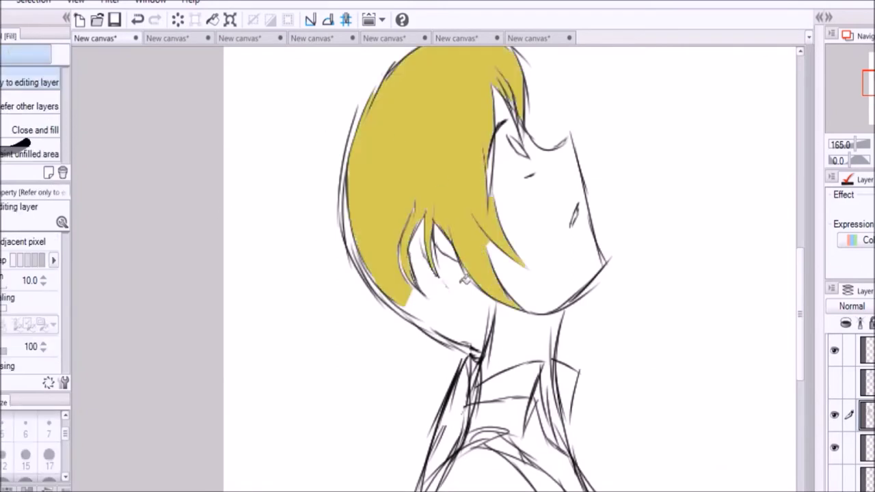
Draw skin-coloured boundary strokes below the girl's eye and fill her face with the pale cream skin colour
{"action": "key", "text": "p"}
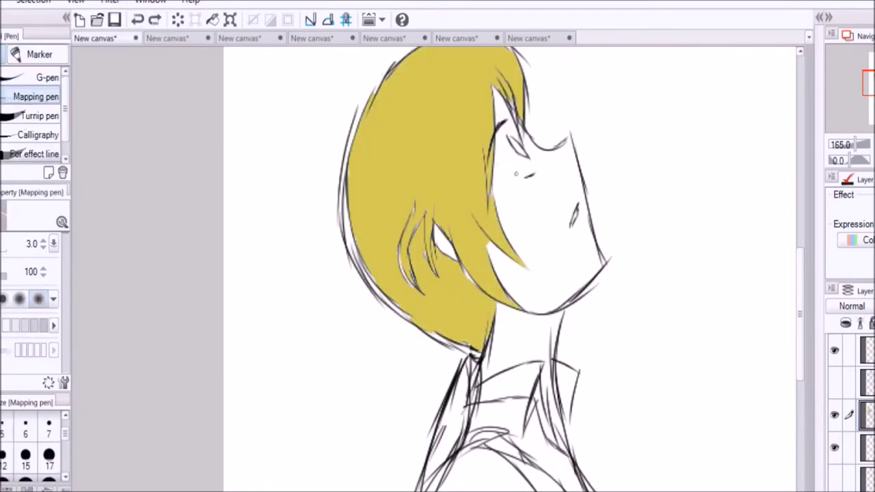
{"action": "key", "text": "g"}
{"action": "left_click", "coordinate": [506, 137]}
{"action": "key", "text": "ctrl+z"}
{"action": "scroll", "coordinate": [472, 116], "scroll_direction": "up", "scroll_amount": 5}
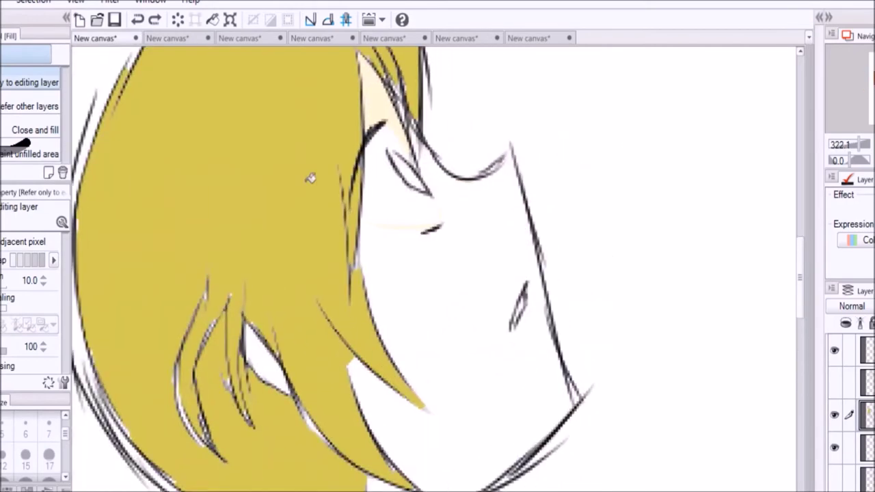
{"action": "key", "text": "p"}
{"action": "key", "text": "g"}
{"action": "left_click", "coordinate": [410, 239]}
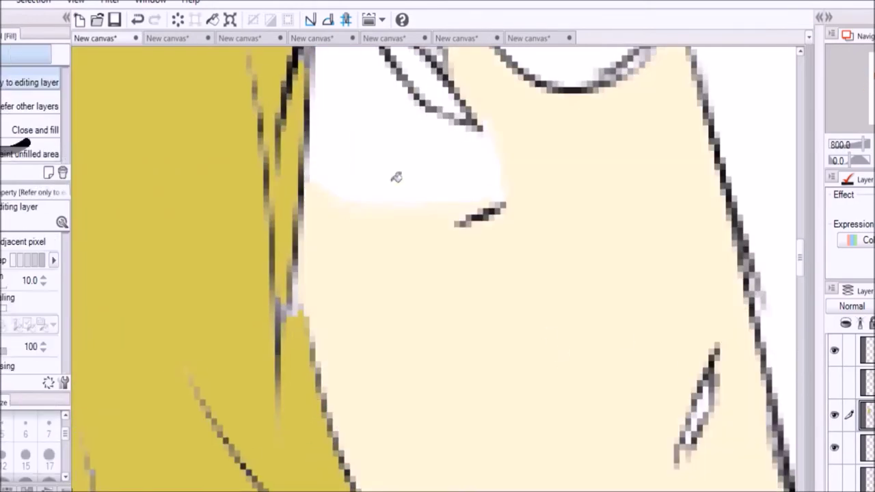
Sample colours from another canvas and fill the girl's iris dark green-grey and her shirt light grey
{"action": "left_click", "coordinate": [456, 37]}
{"action": "key", "text": "i"}
{"action": "left_click", "coordinate": [95, 38]}
{"action": "key", "text": "g"}
{"action": "scroll", "coordinate": [438, 267], "scroll_direction": "down", "scroll_amount": 3}
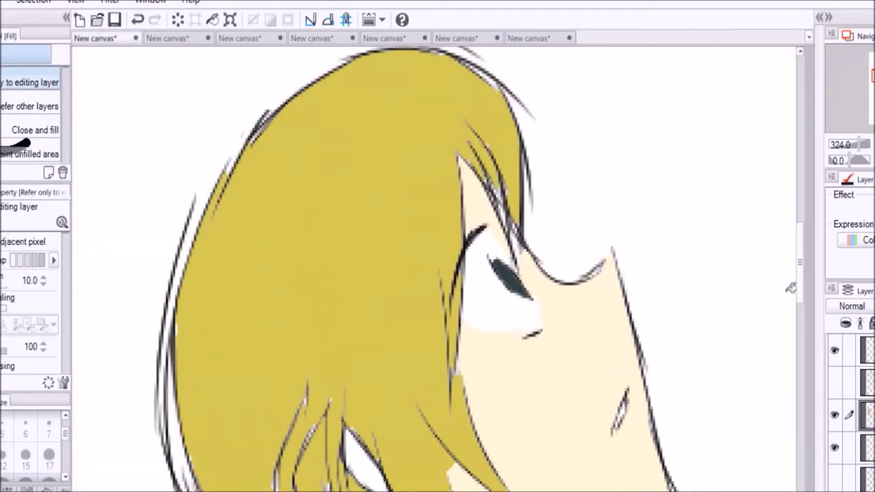
{"action": "left_click", "coordinate": [492, 120]}
{"action": "left_click", "coordinate": [494, 174]}
Sample the yellow from the girl's hair and fill the ponytail behind her neck with it
{"action": "scroll", "coordinate": [478, 171], "scroll_direction": "down", "scroll_amount": 2}
{"action": "key", "text": "i"}
{"action": "left_click", "coordinate": [424, 65]}
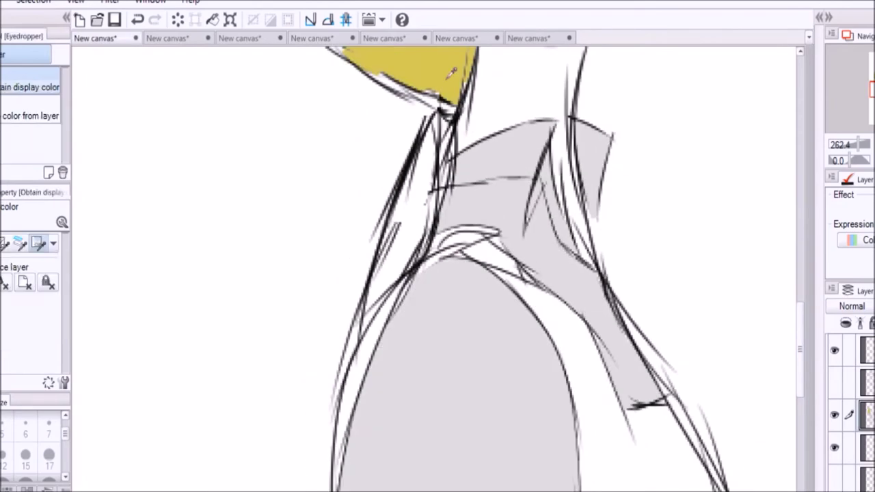
{"action": "key", "text": "g"}
{"action": "left_click", "coordinate": [444, 181]}
{"action": "scroll", "coordinate": [433, 371], "scroll_direction": "down", "scroll_amount": 4}
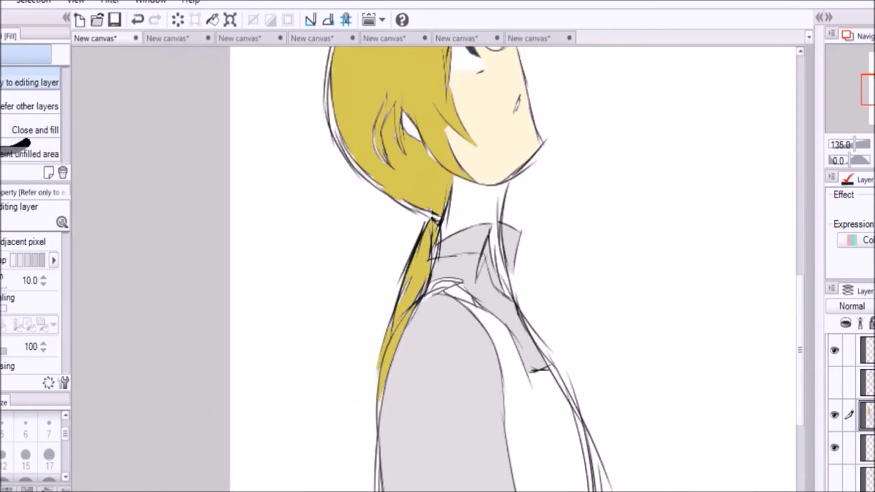
Fill the girl's dress with black and her lower leg below the black knee band with dark grey
{"action": "left_click", "coordinate": [540, 410]}
{"action": "scroll", "coordinate": [438, 274], "scroll_direction": "down", "scroll_amount": 5}
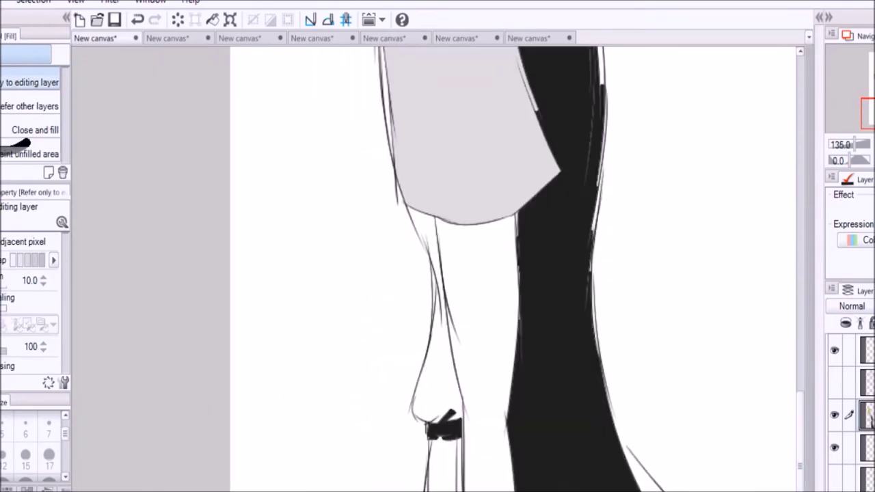
{"action": "left_click", "coordinate": [444, 465]}
{"action": "key", "text": "p"}
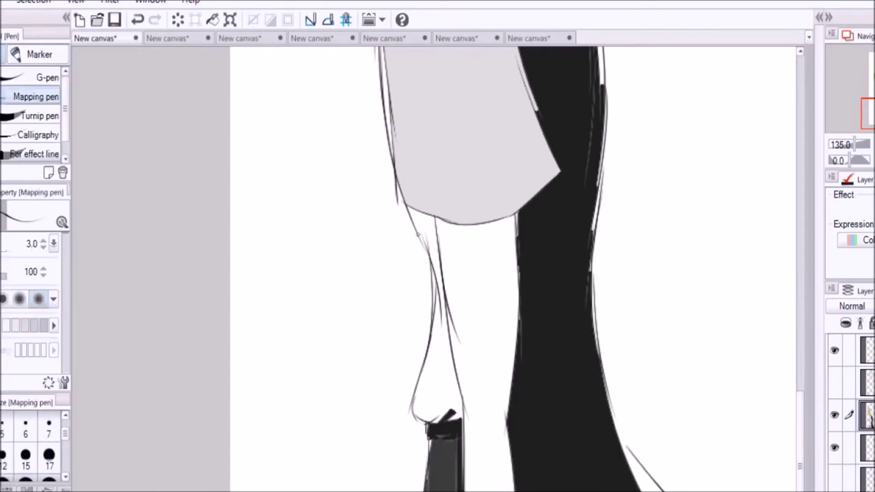
Fill the narrow unfilled area beside the girl's leg, above the black band, with light grey
{"action": "key", "text": "g"}
{"action": "left_click", "coordinate": [437, 342]}
{"action": "scroll", "coordinate": [782, 293], "scroll_direction": "up", "scroll_amount": 5}
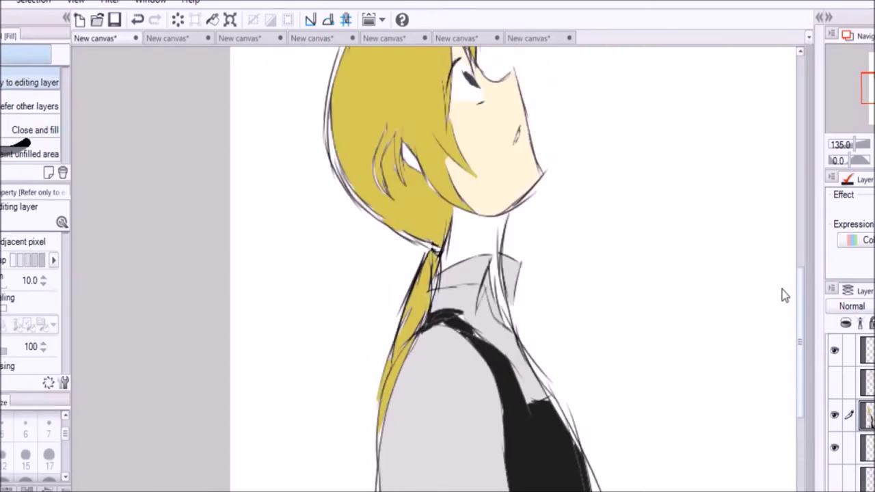
Show the man's line art and remove the yellow hair colour inside the hand holding the girl's head
{"action": "left_click", "coordinate": [168, 37]}
{"action": "left_click", "coordinate": [96, 38]}
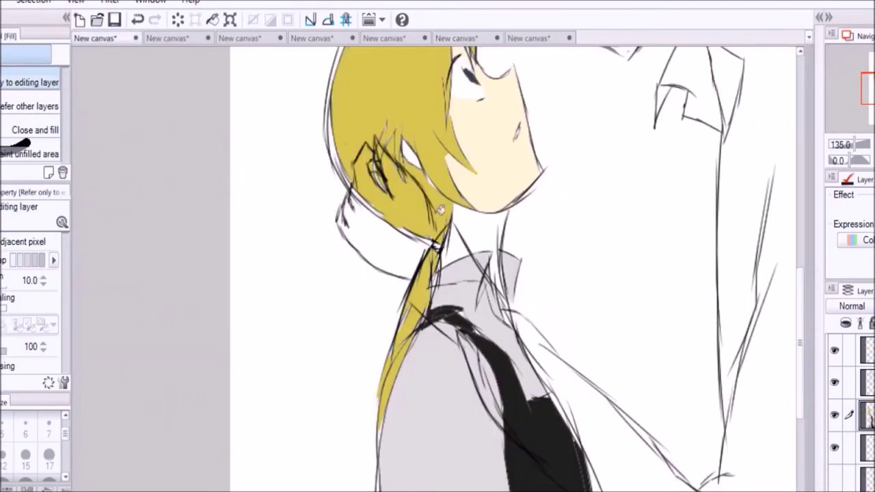
{"action": "left_click_drag", "start_coordinate": [383, 104], "coordinate": [361, 234]}
{"action": "scroll", "coordinate": [361, 234], "scroll_direction": "up", "scroll_amount": 4}
Try a dark grey gradient across the background behind the two figures, then undo it
{"action": "key", "text": "p"}
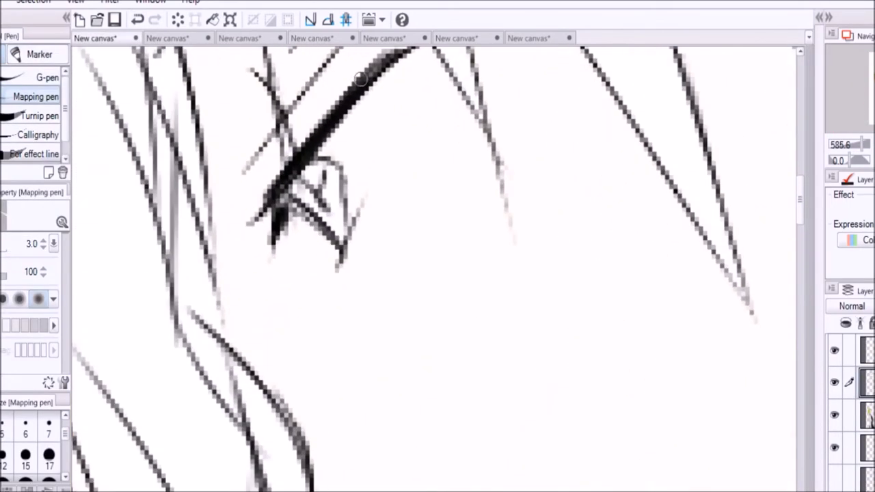
{"action": "key", "text": "g"}
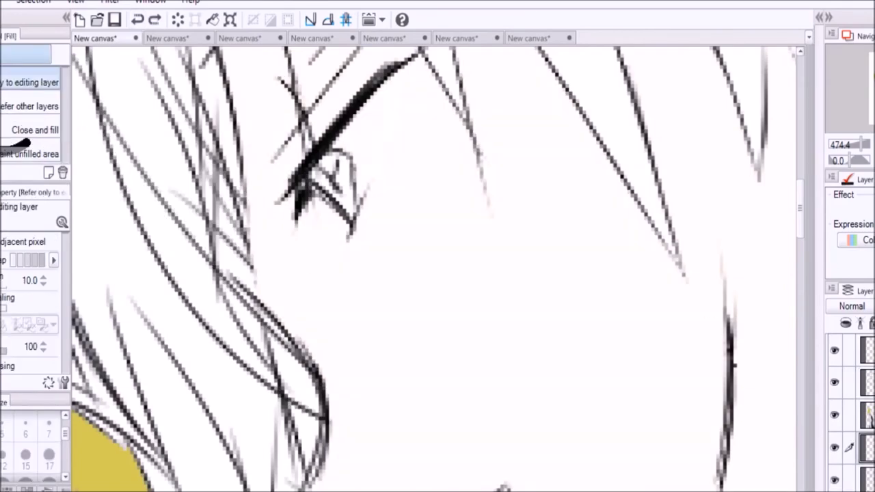
{"action": "key", "text": "g"}
{"action": "scroll", "coordinate": [210, 167], "scroll_direction": "down", "scroll_amount": 10}
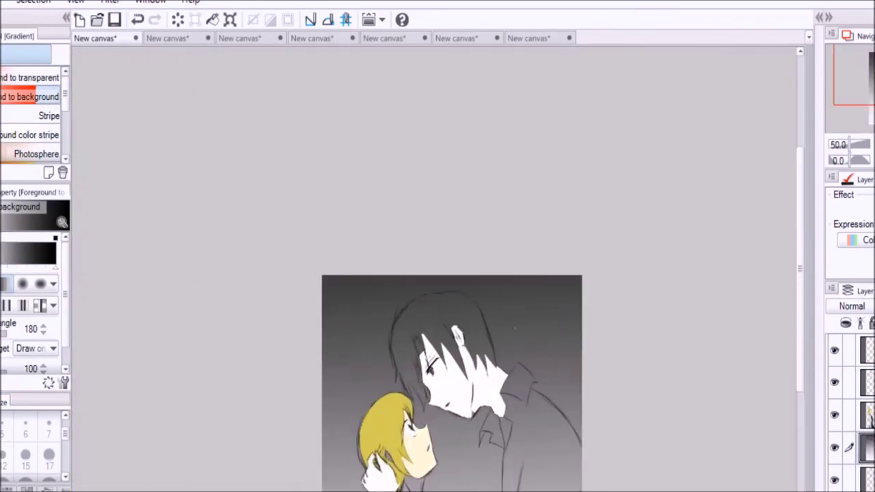
{"action": "scroll", "coordinate": [434, 140], "scroll_direction": "up", "scroll_amount": 6}
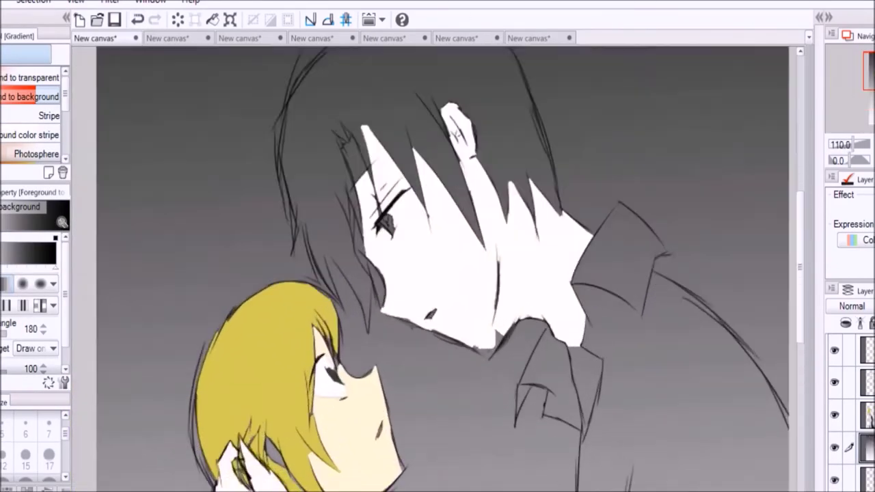
{"action": "key", "text": "i"}
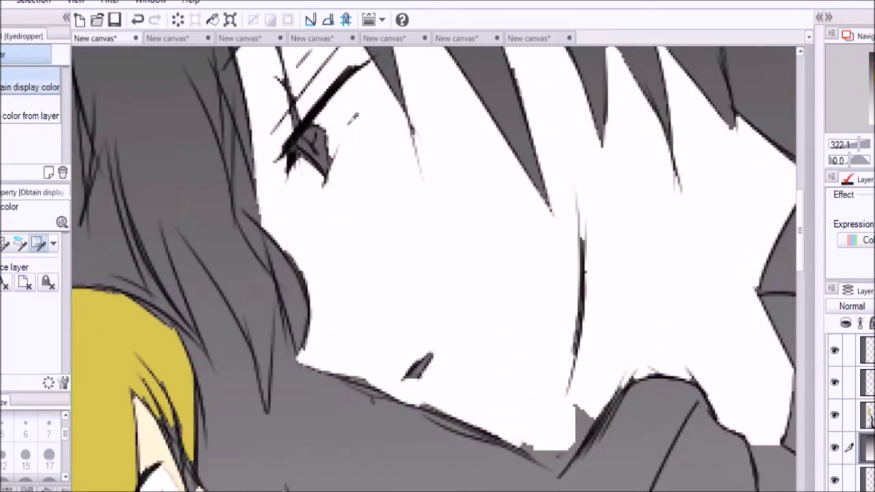
{"action": "key", "text": "g"}
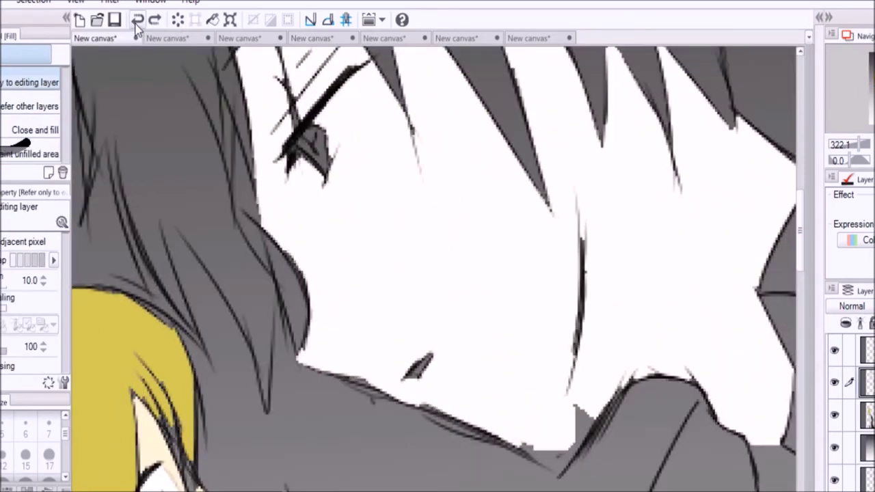
{"action": "left_click", "coordinate": [137, 19]}
Apply a vertical foreground-to-background gradient from black to white behind the figures
{"action": "key", "text": "g"}
{"action": "scroll", "coordinate": [361, 267], "scroll_direction": "down", "scroll_amount": 5}
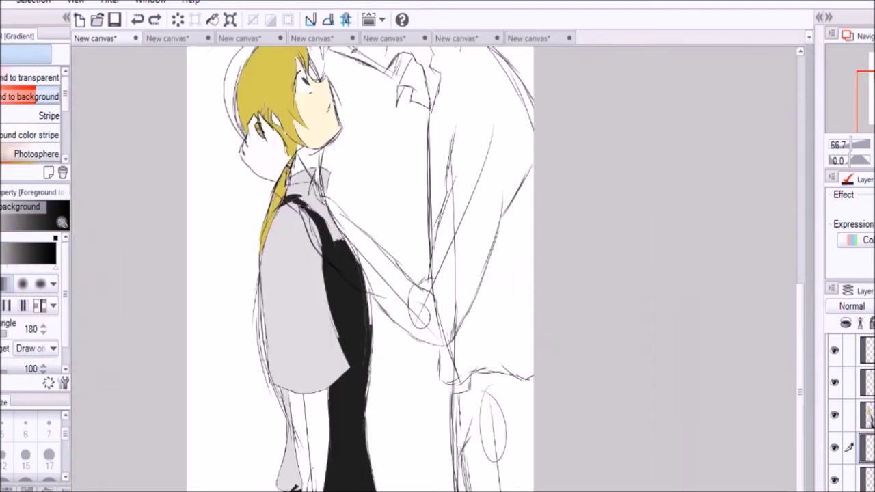
{"action": "left_click_drag", "start_coordinate": [360, 55], "coordinate": [360, 478]}
{"action": "scroll", "coordinate": [335, 65], "scroll_direction": "up", "scroll_amount": 6}
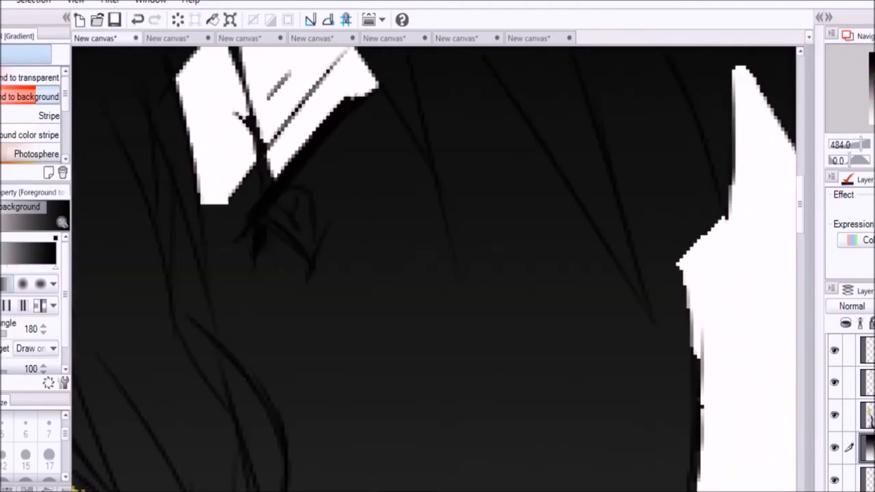
Close the outline beside the man's eye with a white stroke and fill the eye and face with white
{"action": "key", "text": "p"}
{"action": "key", "text": "g"}
{"action": "left_click", "coordinate": [136, 20]}
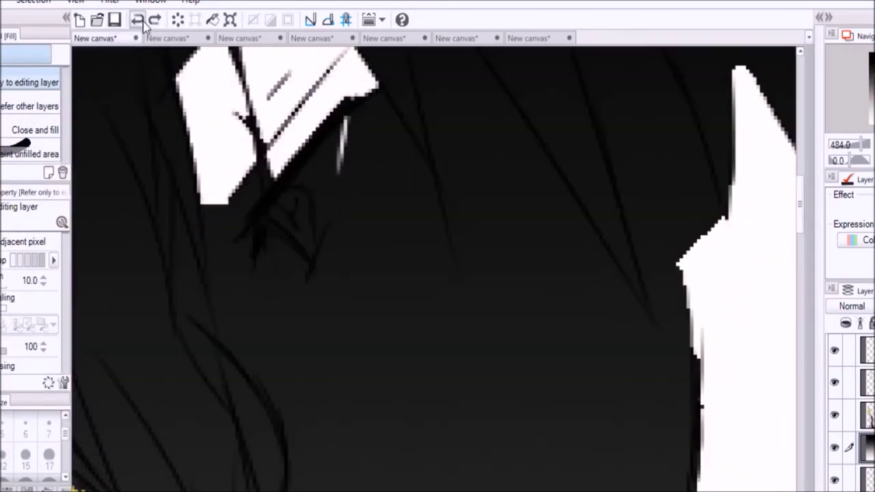
{"action": "key", "text": "p"}
{"action": "left_click_drag", "start_coordinate": [346, 114], "coordinate": [324, 232]}
{"action": "key", "text": "g"}
{"action": "left_click", "coordinate": [328, 191]}
{"action": "left_click", "coordinate": [440, 315]}
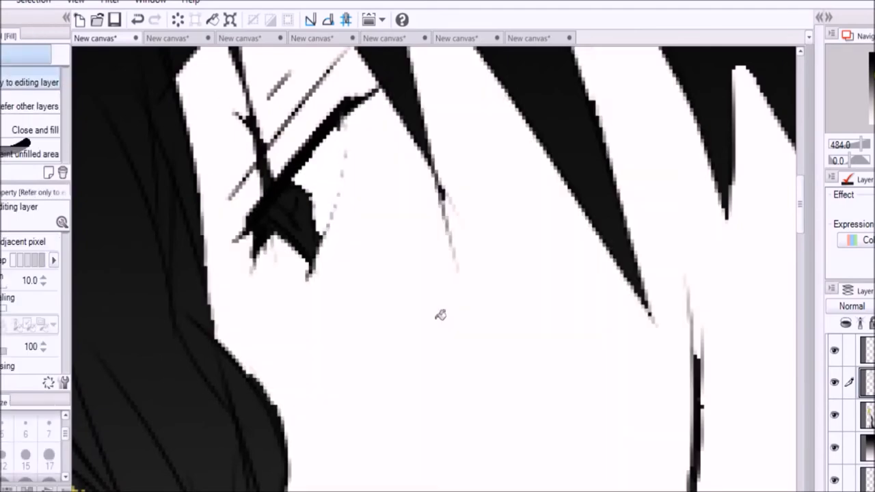
Sample brown from another canvas and fill the man's iris with it, leaving a white highlight at its upper edge
{"action": "left_click", "coordinate": [456, 37]}
{"action": "key", "text": "i"}
{"action": "left_click", "coordinate": [109, 38]}
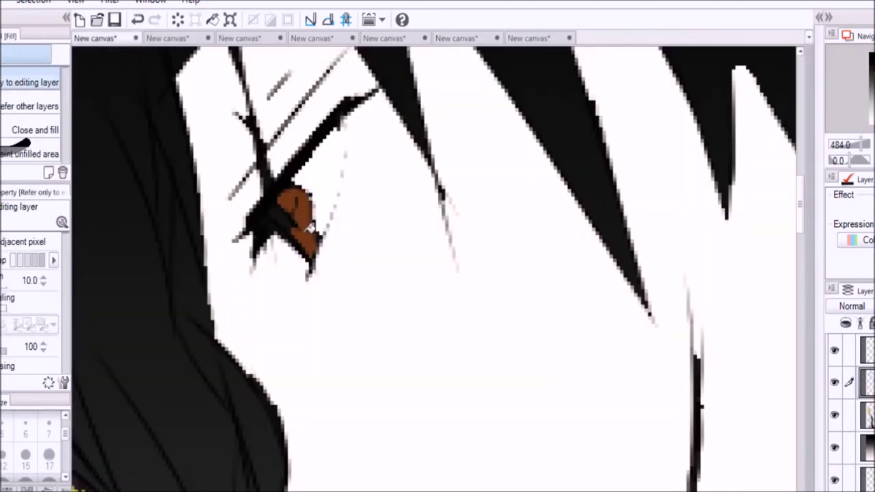
{"action": "key", "text": "p"}
{"action": "key", "text": "g"}
{"action": "left_click", "coordinate": [303, 190]}
Darken the outer edge of the man's eye and his long jaw line with the Mapping pen
{"action": "key", "text": "p"}
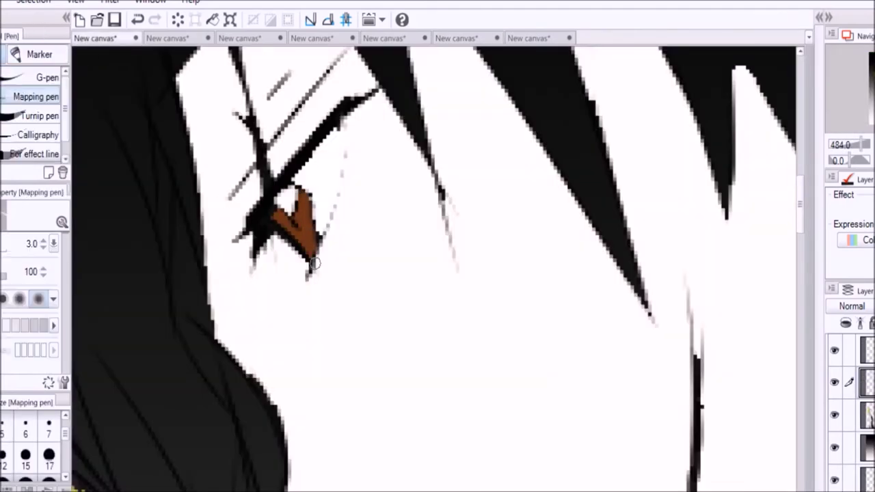
{"action": "left_click_drag", "start_coordinate": [313, 273], "coordinate": [346, 162]}
{"action": "left_click_drag", "start_coordinate": [682, 260], "coordinate": [689, 483]}
Sample a reddish brown from another canvas and fill the man's hair with it
{"action": "key", "text": "i"}
{"action": "key", "text": "g"}
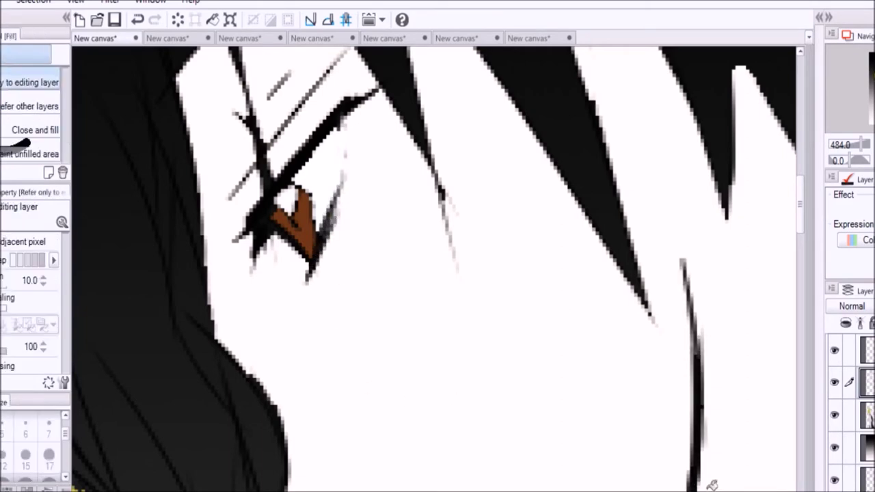
{"action": "key", "text": "ctrl+Tab"}
{"action": "key", "text": "i"}
{"action": "left_click", "coordinate": [113, 37]}
{"action": "key", "text": "g"}
{"action": "left_click", "coordinate": [215, 358]}
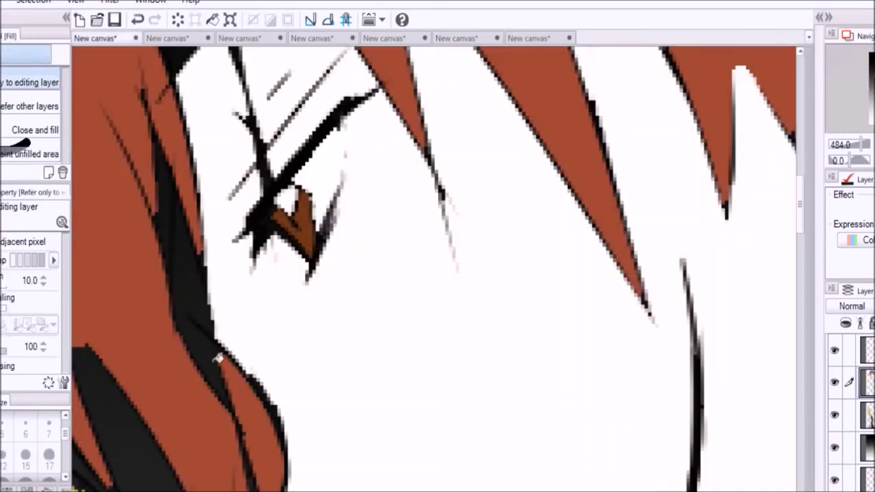
Fill the remaining unfilled locks and small gaps in the man's hair with the same reddish brown
{"action": "scroll", "coordinate": [183, 263], "scroll_direction": "up", "scroll_amount": 3}
{"action": "scroll", "coordinate": [183, 263], "scroll_direction": "up", "scroll_amount": 2}
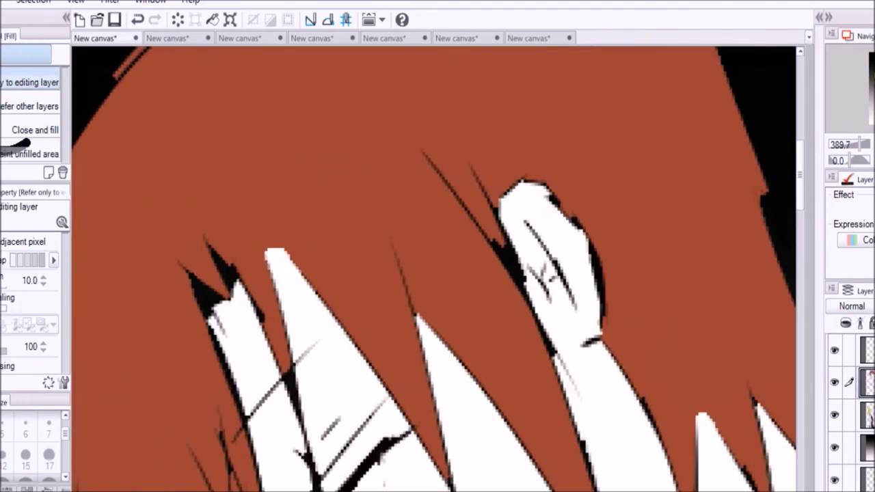
{"action": "scroll", "coordinate": [205, 294], "scroll_direction": "up", "scroll_amount": 1}
{"action": "scroll", "coordinate": [205, 294], "scroll_direction": "down", "scroll_amount": 3}
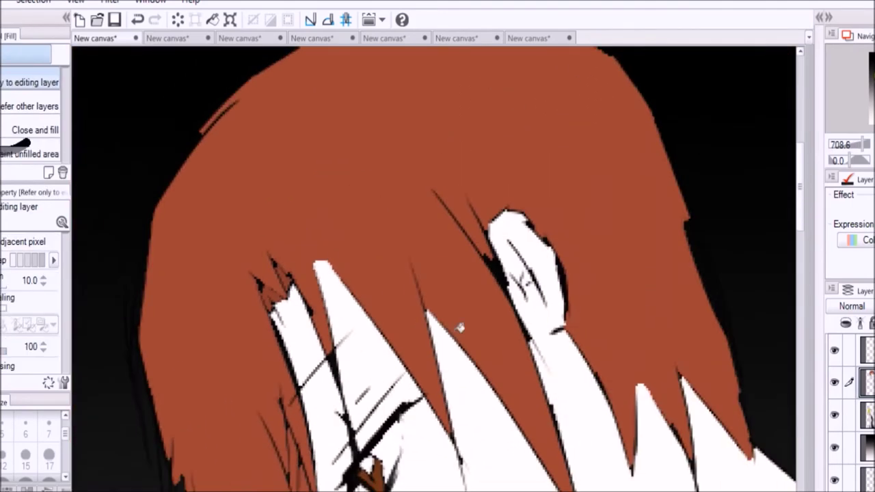
{"action": "key", "text": "i"}
{"action": "key", "text": "g"}
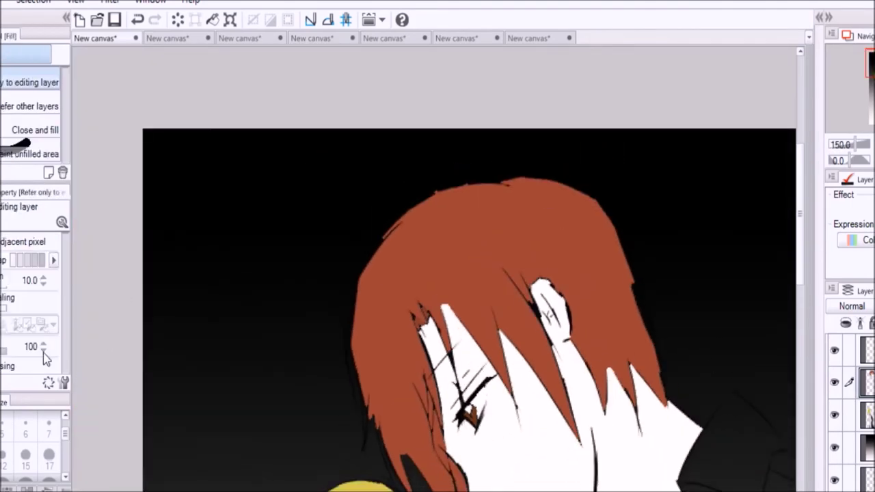
Close the gaps around the man's chin and neck and fill his neck, shirt and arms with white
{"action": "scroll", "coordinate": [289, 458], "scroll_direction": "up", "scroll_amount": 3}
{"action": "key", "text": "i"}
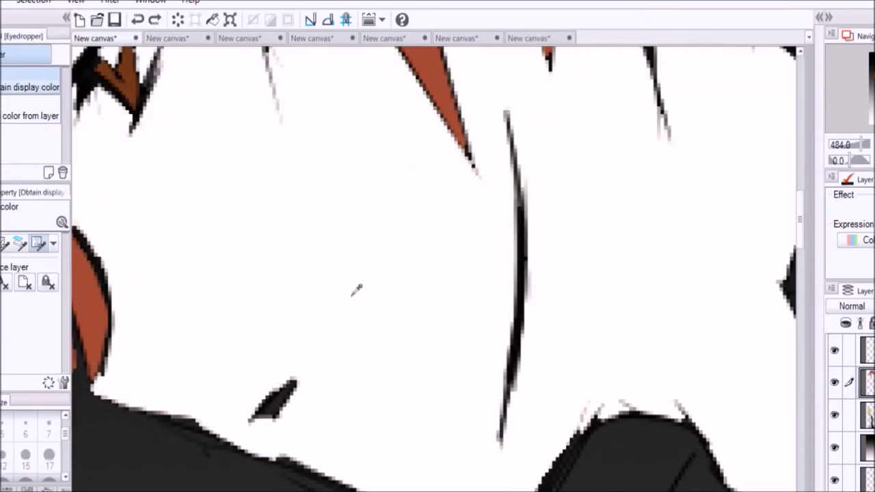
{"action": "key", "text": "p"}
{"action": "key", "text": "g"}
{"action": "scroll", "coordinate": [438, 266], "scroll_direction": "down", "scroll_amount": 4}
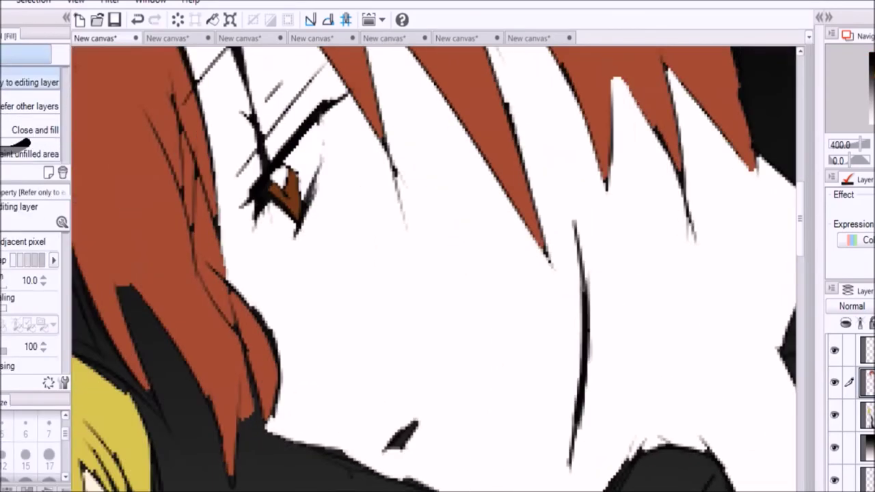
{"action": "scroll", "coordinate": [437, 266], "scroll_direction": "down", "scroll_amount": 4}
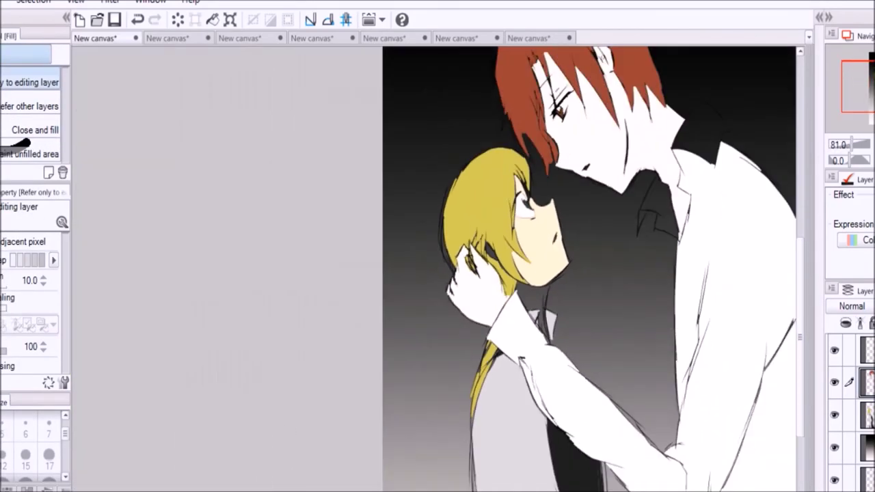
Fill both flaps of the man's collar with light grey and the girl's neck with pale cream
{"action": "left_click", "coordinate": [657, 206]}
{"action": "left_click", "coordinate": [715, 142]}
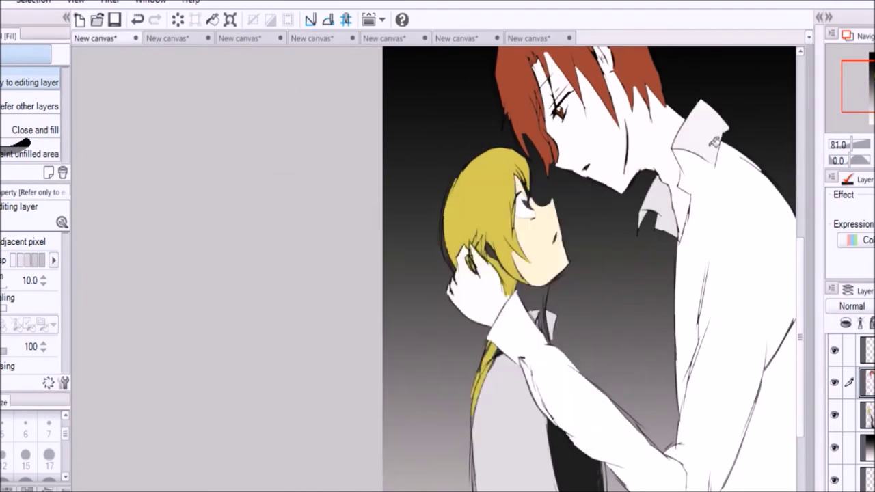
{"action": "scroll", "coordinate": [588, 267], "scroll_direction": "down", "scroll_amount": 5}
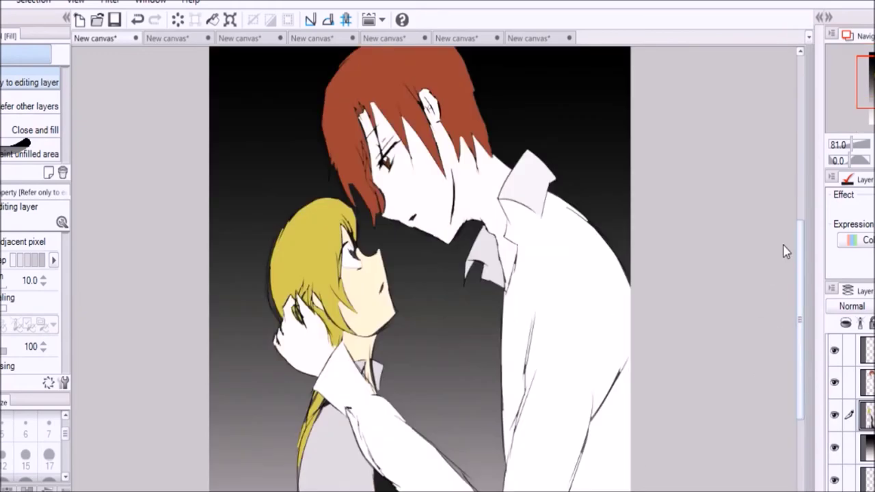
Erase the black-to-white background gradient with the Rough eraser at size 2000
{"action": "scroll", "coordinate": [785, 252], "scroll_direction": "up", "scroll_amount": 3}
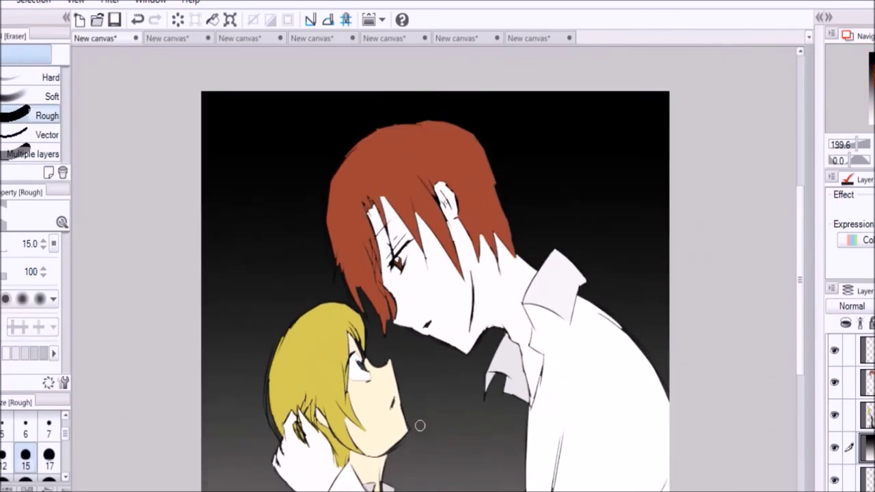
{"action": "scroll", "coordinate": [419, 424], "scroll_direction": "down", "scroll_amount": 2}
{"action": "right_click", "coordinate": [848, 452]}
{"action": "mouse_move", "coordinate": [803, 259]}
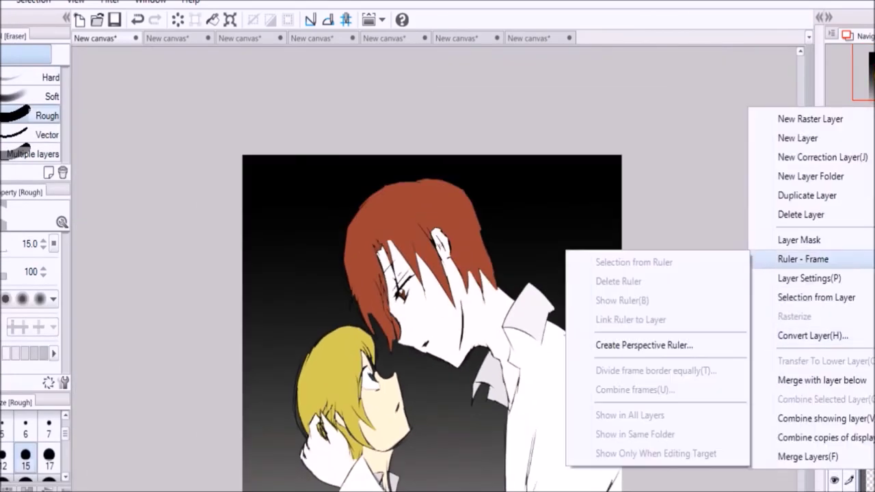
{"action": "key", "text": "Escape"}
{"action": "scroll", "coordinate": [34, 444], "scroll_direction": "down", "scroll_amount": 3}
{"action": "left_click", "coordinate": [48, 464]}
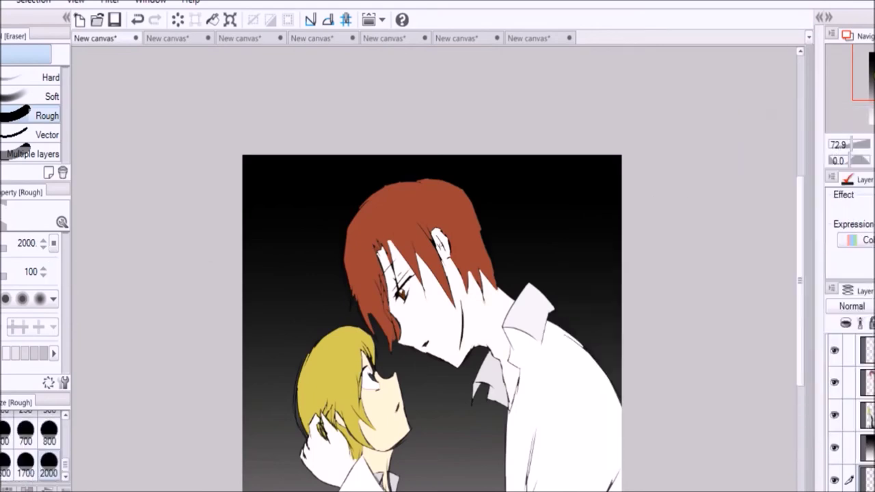
{"action": "left_click", "coordinate": [298, 369]}
Fill the man's trousers with black, including the small corner at the waistband
{"action": "scroll", "coordinate": [297, 369], "scroll_direction": "down", "scroll_amount": 3}
{"action": "key", "text": "alt"}
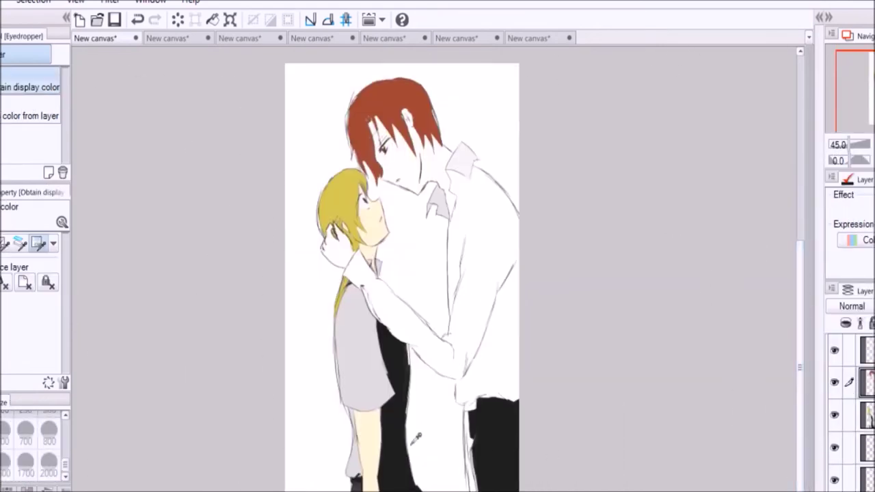
{"action": "scroll", "coordinate": [478, 424], "scroll_direction": "up", "scroll_amount": 5}
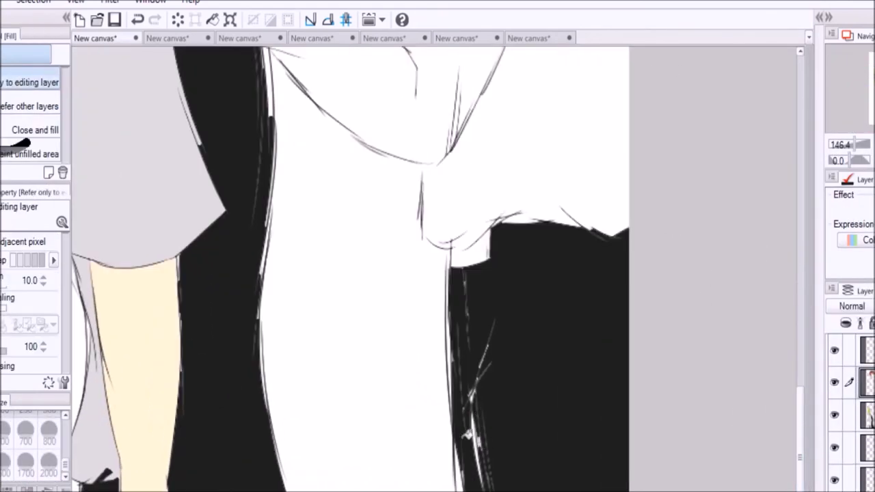
{"action": "scroll", "coordinate": [350, 268], "scroll_direction": "up", "scroll_amount": 1}
{"action": "key", "text": "p"}
{"action": "key", "text": "g"}
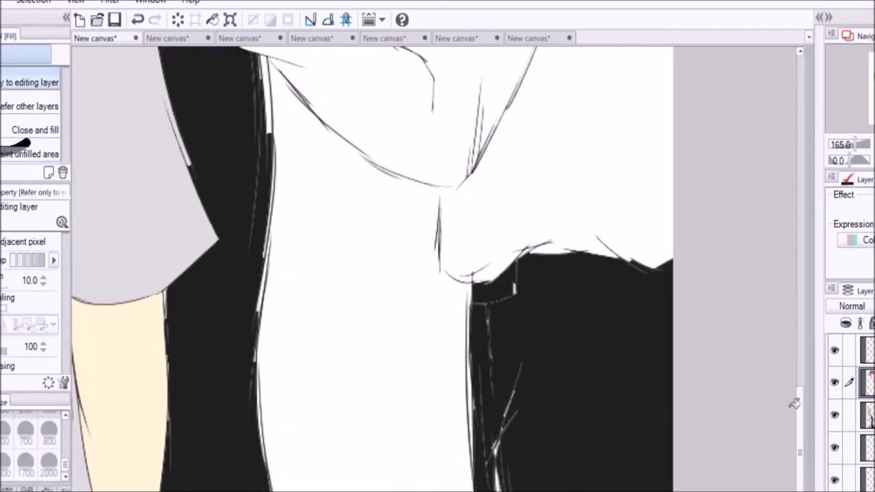
Sample the man's hair colour and paint over the gaps in his fringe with the Smooth India ink brush, size 15
{"action": "scroll", "coordinate": [772, 199], "scroll_direction": "up", "scroll_amount": 5}
{"action": "scroll", "coordinate": [801, 321], "scroll_direction": "down", "scroll_amount": 2}
{"action": "key", "text": "i"}
{"action": "scroll", "coordinate": [437, 273], "scroll_direction": "down", "scroll_amount": 2}
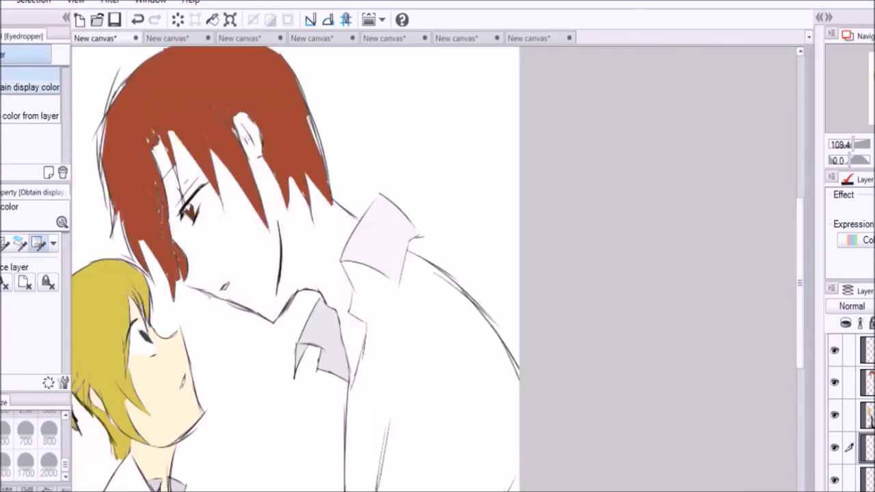
{"action": "scroll", "coordinate": [342, 273], "scroll_direction": "up", "scroll_amount": 5}
{"action": "key", "text": "b"}
{"action": "left_click", "coordinate": [26, 478]}
{"action": "left_click_drag", "start_coordinate": [284, 140], "coordinate": [306, 311]}
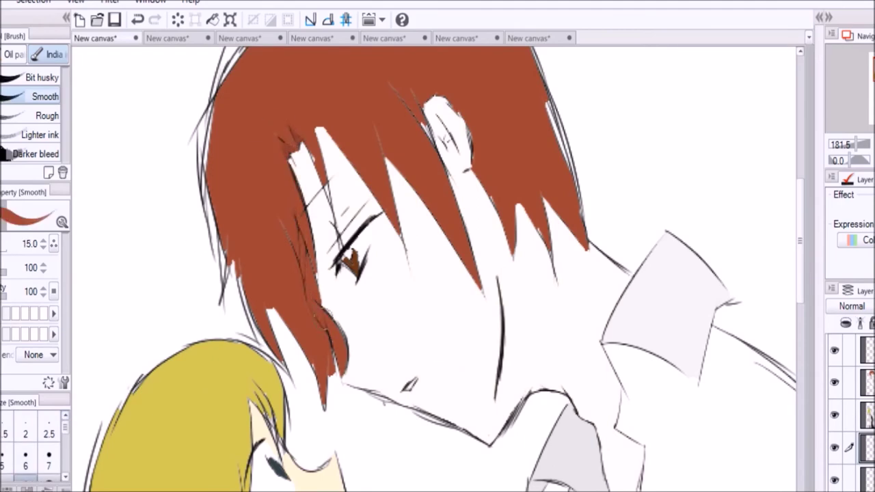
Paint reddish brown over the white gaps around the man's ear and along the back edge of his hair
{"action": "left_click_drag", "start_coordinate": [393, 85], "coordinate": [438, 153]}
{"action": "left_click_drag", "start_coordinate": [472, 140], "coordinate": [506, 239]}
{"action": "left_click_drag", "start_coordinate": [440, 96], "coordinate": [471, 161]}
{"action": "left_click_drag", "start_coordinate": [547, 103], "coordinate": [581, 222]}
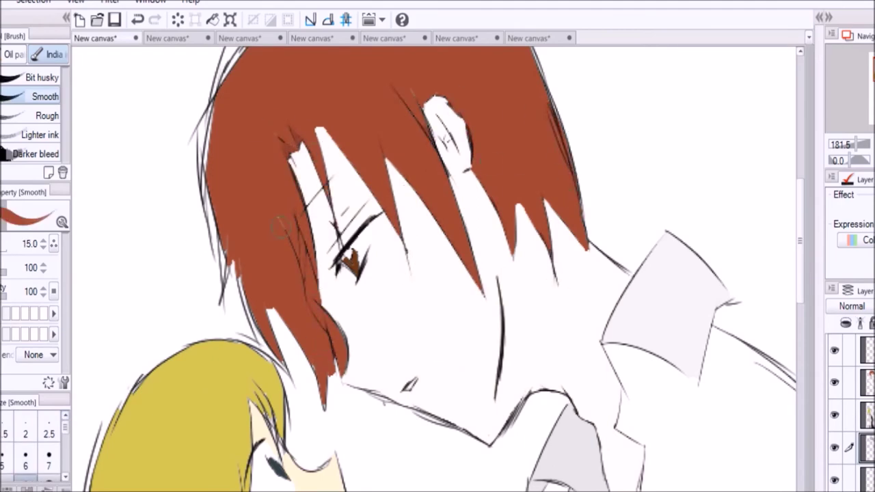
{"action": "scroll", "coordinate": [226, 113], "scroll_direction": "up", "scroll_amount": 3}
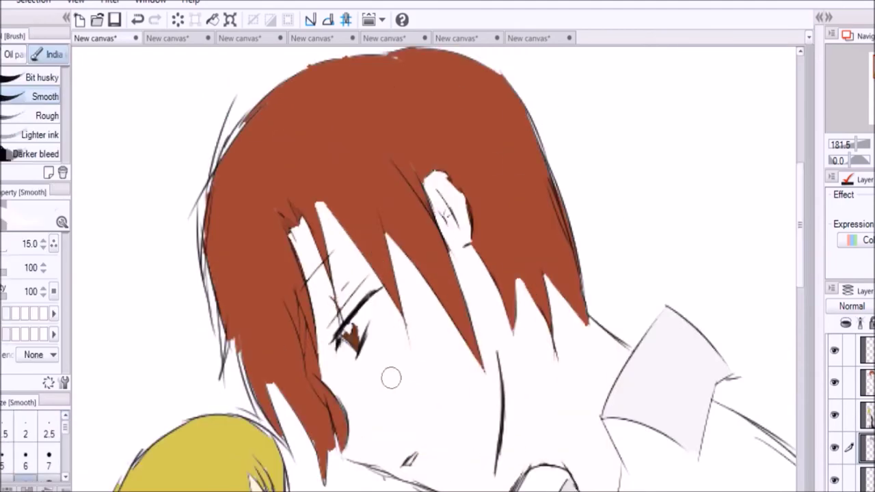
Sample the girl's hair colour and erase the skin-colour spill outside her forehead and nose outline with the Rough eraser, size 5
{"action": "left_click", "coordinate": [267, 480], "text": "alt"}
{"action": "scroll", "coordinate": [301, 482], "scroll_direction": "up", "scroll_amount": 6}
{"action": "key", "text": "e"}
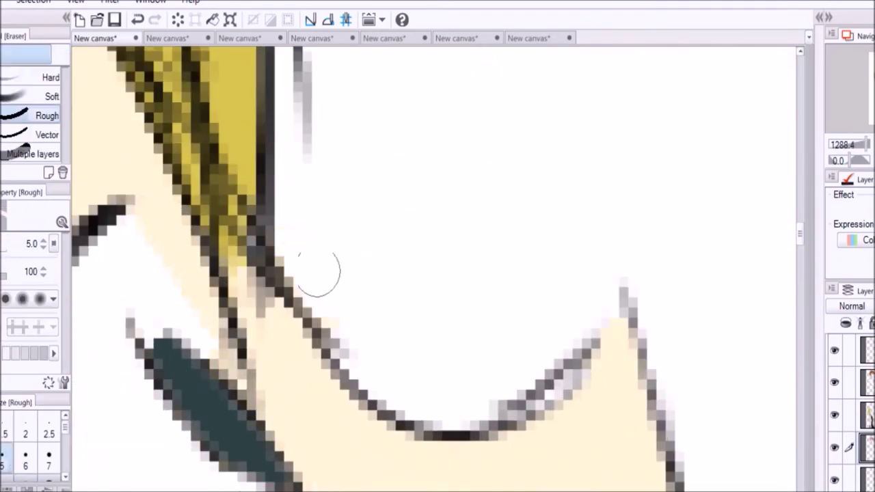
{"action": "scroll", "coordinate": [318, 274], "scroll_direction": "down", "scroll_amount": 5}
Touch up the yellow edge of the girl's hair beside her neck with the Smooth India ink brush, size 3
{"action": "key", "text": "b"}
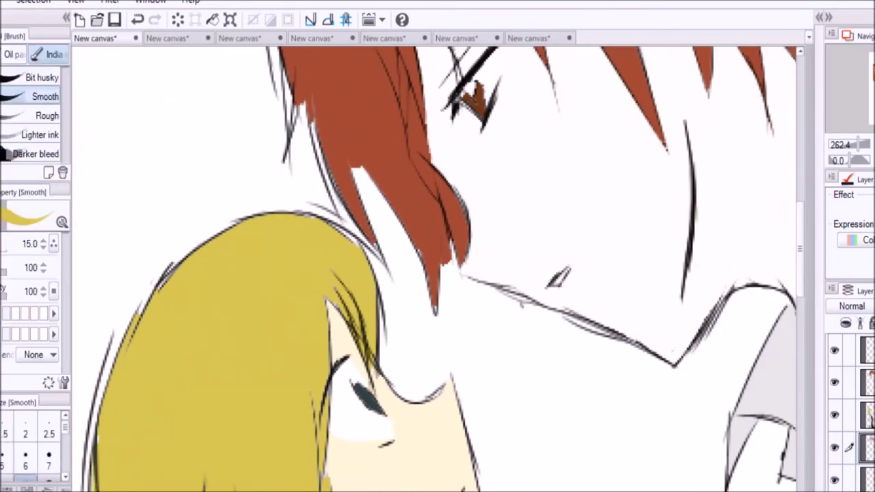
{"action": "scroll", "coordinate": [298, 296], "scroll_direction": "down", "scroll_amount": 5}
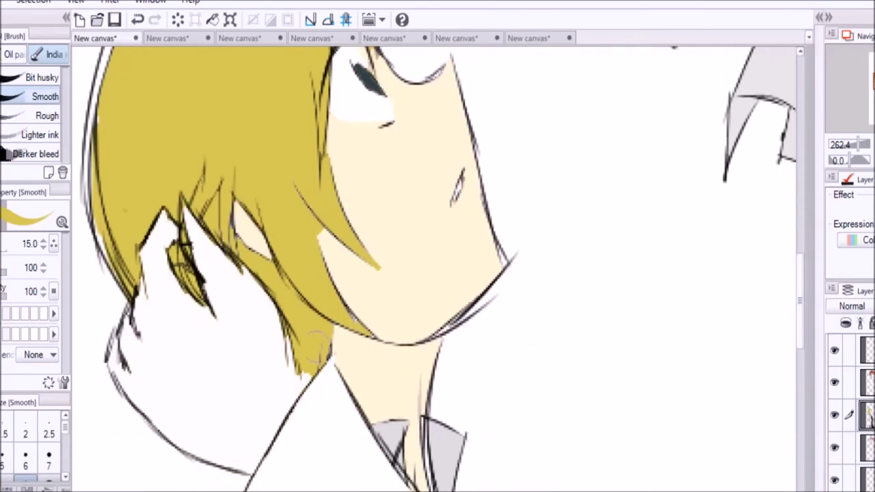
{"action": "key", "text": "alt+]"}
{"action": "key", "text": "["}
{"action": "key", "text": "["}
{"action": "key", "text": "["}
{"action": "key", "text": "["}
{"action": "key", "text": "["}
{"action": "key", "text": "["}
{"action": "key", "text": "["}
{"action": "key", "text": "["}
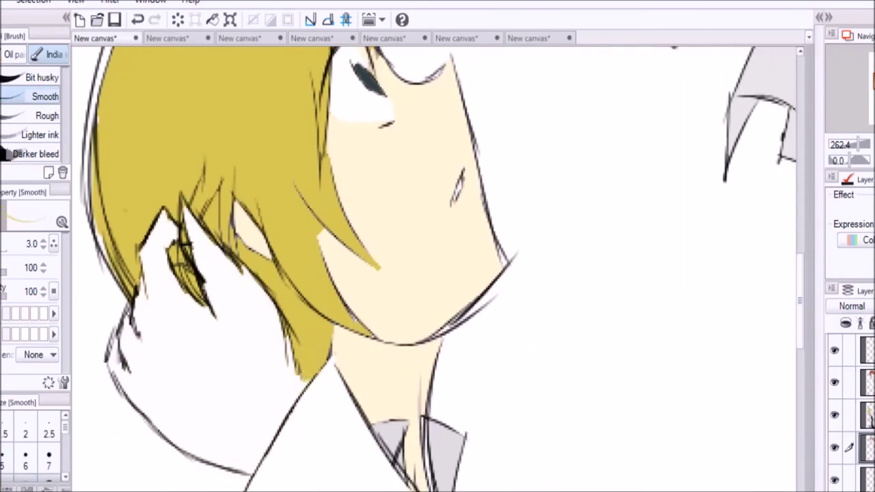
Touch up the girl's grey top and black clothing, and paint over the white gaps in the man's trousers in black, with brush size 12
{"action": "scroll", "coordinate": [434, 267], "scroll_direction": "down", "scroll_amount": 3}
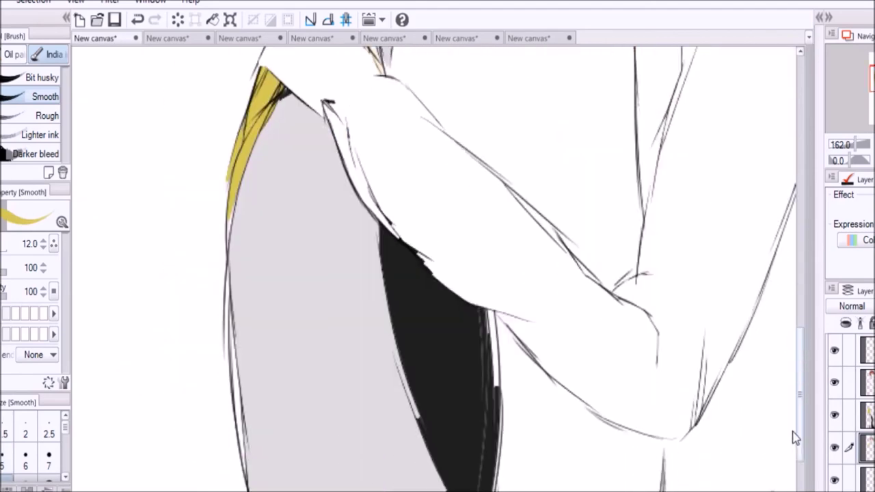
{"action": "left_click", "coordinate": [238, 361], "text": "alt"}
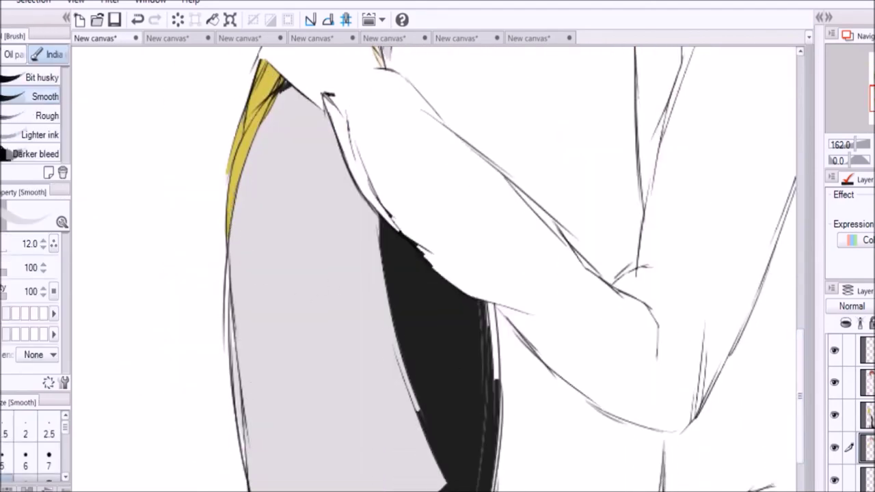
{"action": "left_click", "coordinate": [489, 328], "text": "alt"}
{"action": "scroll", "coordinate": [299, 448], "scroll_direction": "down", "scroll_amount": 5}
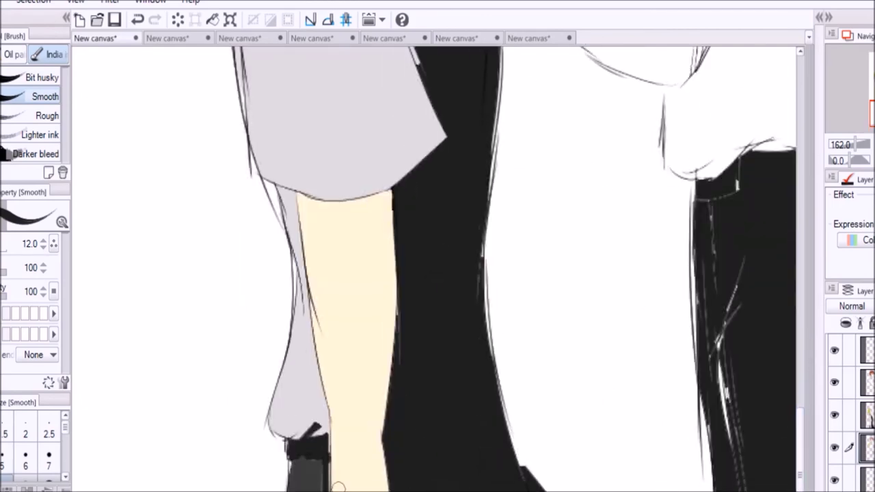
{"action": "mouse_move", "coordinate": [712, 205]}
{"action": "left_mouse_down"}
{"action": "mouse_move", "coordinate": [730, 461]}
{"action": "mouse_move", "coordinate": [709, 403]}
{"action": "left_mouse_up"}
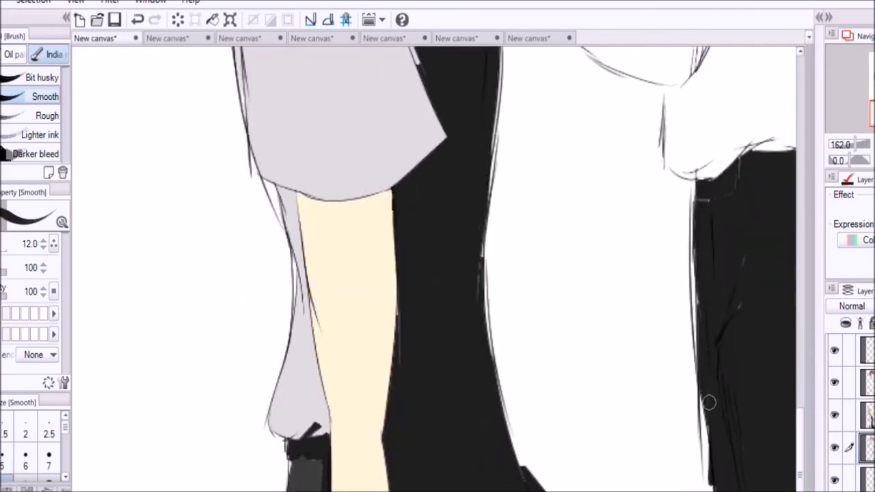
Fill the background behind the figures with the Midday sky gradient, running from deep blue at the top to light blue below
{"action": "scroll", "coordinate": [694, 286], "scroll_direction": "down", "scroll_amount": 4}
{"action": "left_click", "coordinate": [5, 156]}
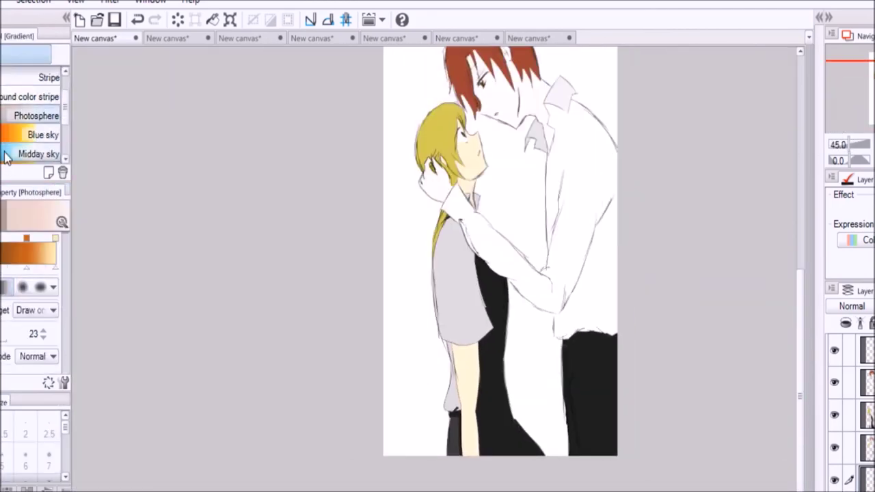
{"action": "left_click", "coordinate": [34, 154]}
{"action": "left_click_drag", "start_coordinate": [551, 62], "coordinate": [551, 444]}
Scatter Gingko leaf decorations across the picture on the uppermost layer, reducing the brush size to 114
{"action": "scroll", "coordinate": [551, 273], "scroll_direction": "up", "scroll_amount": 2}
{"action": "left_click", "coordinate": [38, 137]}
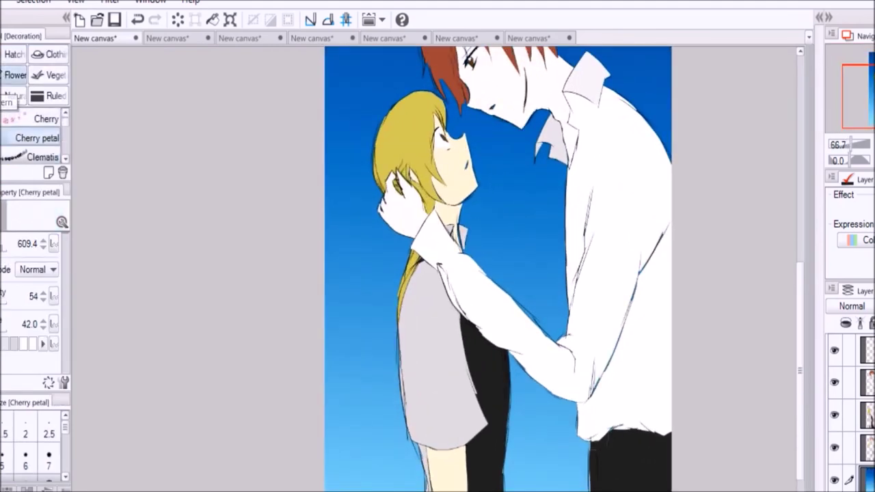
{"action": "scroll", "coordinate": [35, 137], "scroll_direction": "down", "scroll_amount": 3}
{"action": "left_click", "coordinate": [38, 118]}
{"action": "scroll", "coordinate": [341, 128], "scroll_direction": "down", "scroll_amount": 1}
{"action": "mouse_move", "coordinate": [341, 128]}
{"action": "left_mouse_down"}
{"action": "mouse_move", "coordinate": [462, 219]}
{"action": "mouse_move", "coordinate": [422, 432]}
{"action": "left_mouse_up"}
{"action": "left_click", "coordinate": [43, 240]}
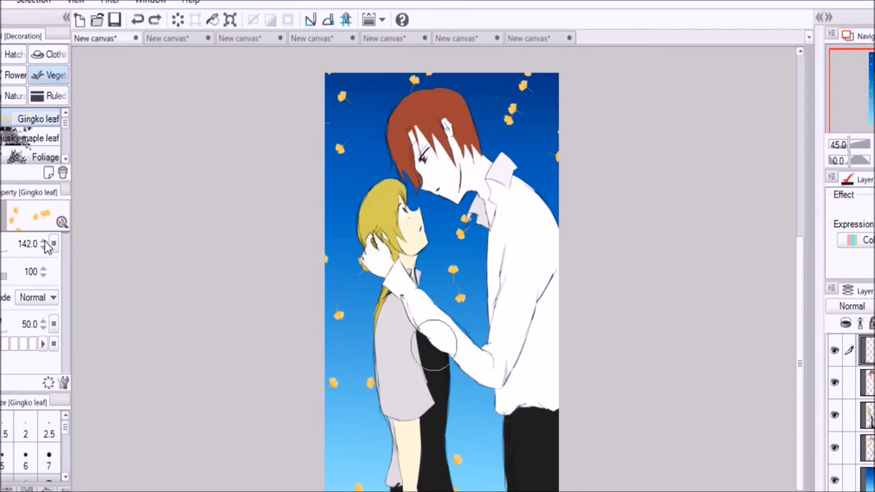
{"action": "left_click", "coordinate": [43, 247]}
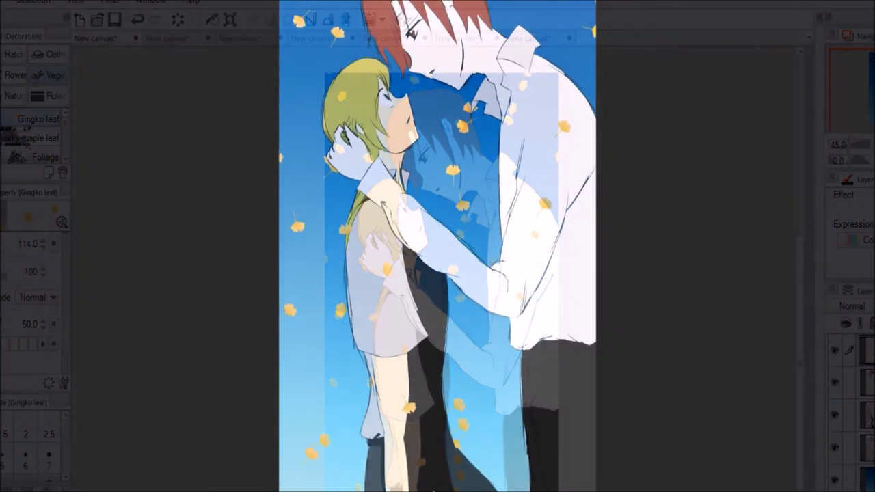